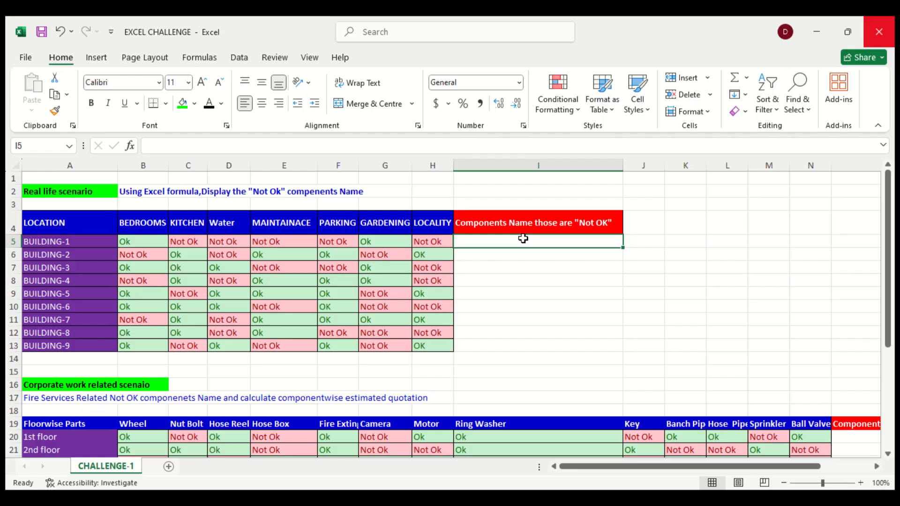
- Start the I5 formula with TEXTJOIN, using ", " as delimiter, TRUE, and an IF test of B5:H5="Not Ok"
{"action": "type", "text": "=te"}
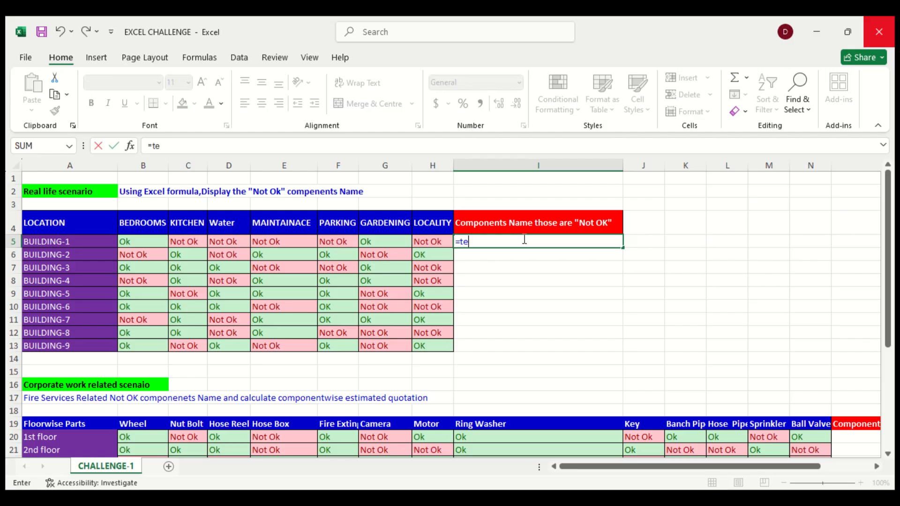
{"action": "type", "text": "xt"}
{"action": "double_click", "coordinate": [492, 291]}
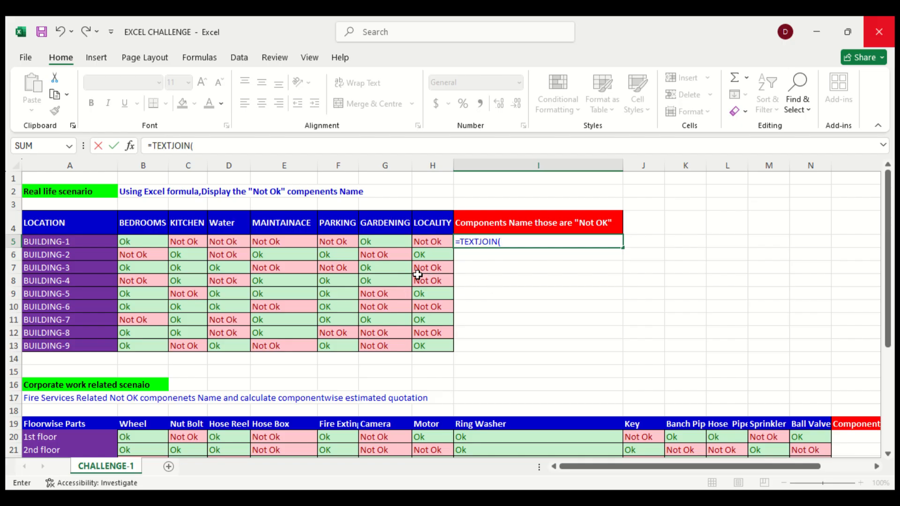
{"action": "type", "text": "\", \",true"}
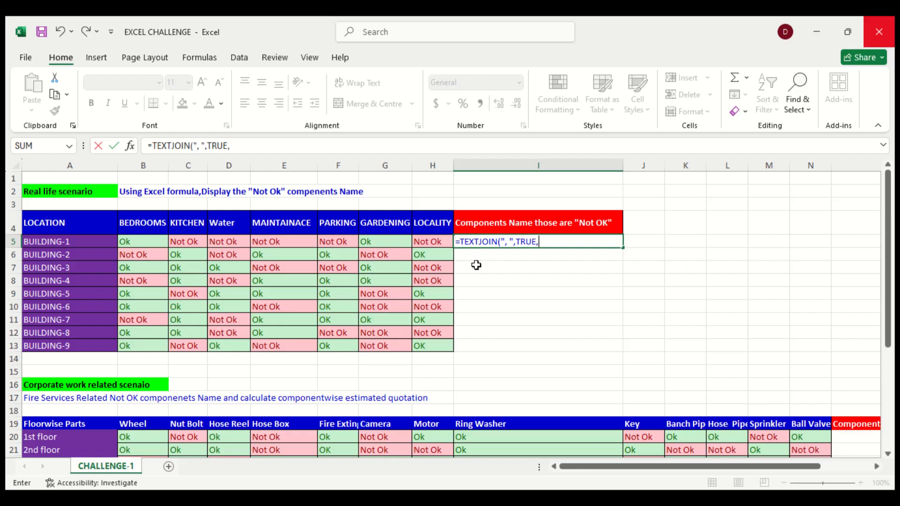
{"action": "type", "text": ",if"}
{"action": "key", "text": "Tab"}
{"action": "left_click_drag", "start_coordinate": [152, 244], "coordinate": [448, 241]}
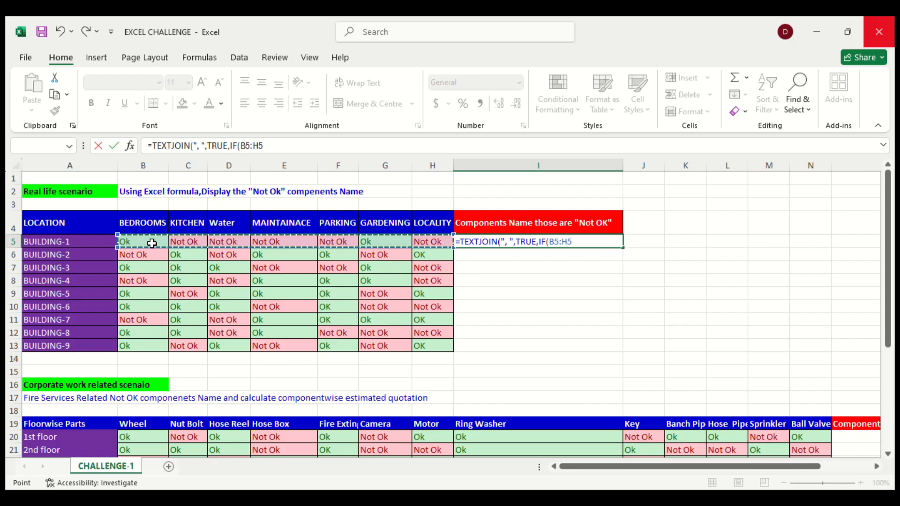
{"action": "type", "text": "="}
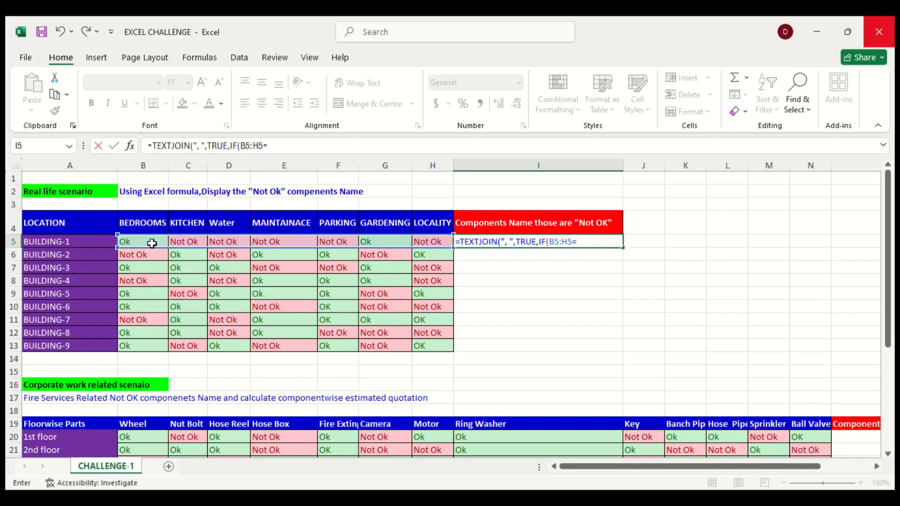
{"action": "type", "text": "\"Not Ok\","}
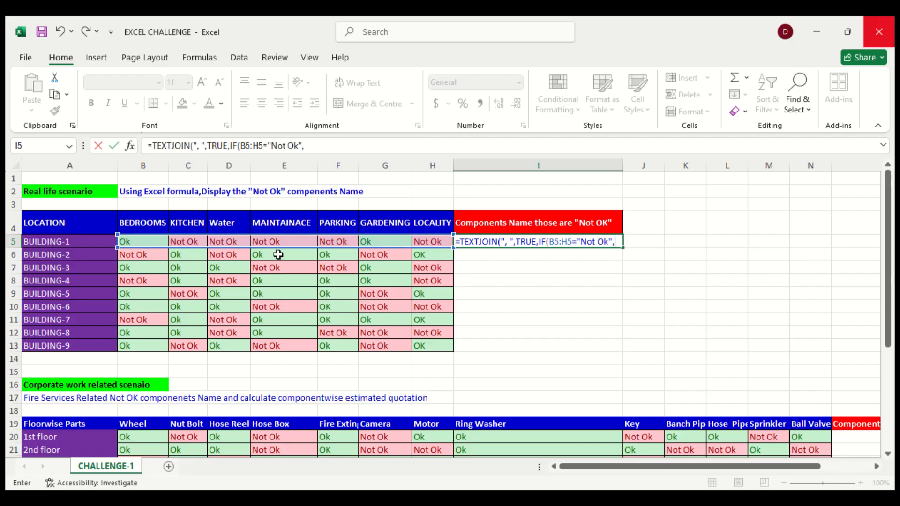
- Use the header range B4:H4 as the IF function's true value and make it absolute as $B$4:$H$4
{"action": "left_click", "coordinate": [148, 225]}
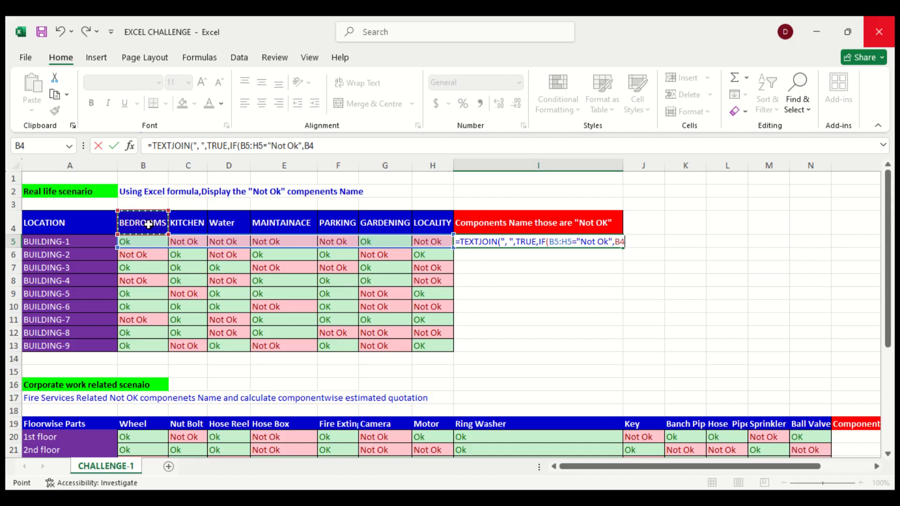
{"action": "key", "text": "shift+Right"}
{"action": "key", "text": "shift+Right"}
{"action": "key", "text": "shift+Right"}
{"action": "key", "text": "shift+Right"}
{"action": "key", "text": "shift+Right"}
{"action": "key", "text": "shift+Right"}
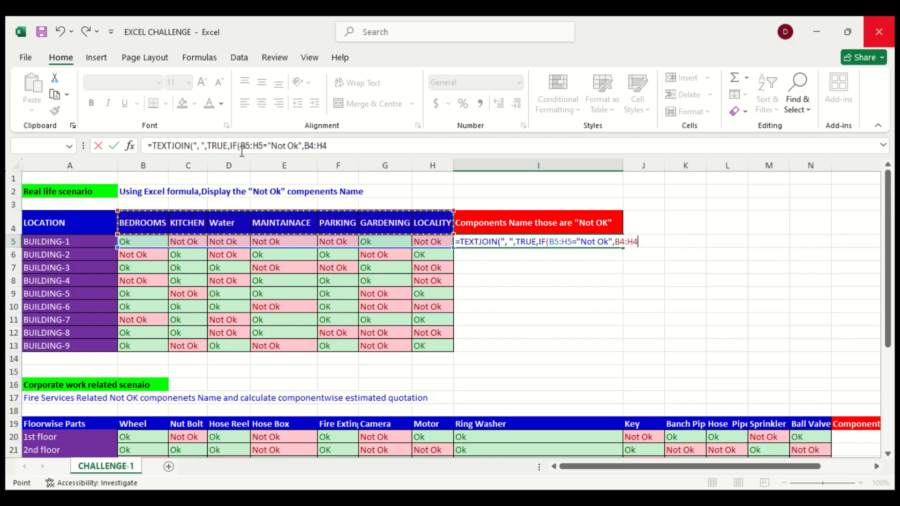
{"action": "left_click", "coordinate": [314, 146]}
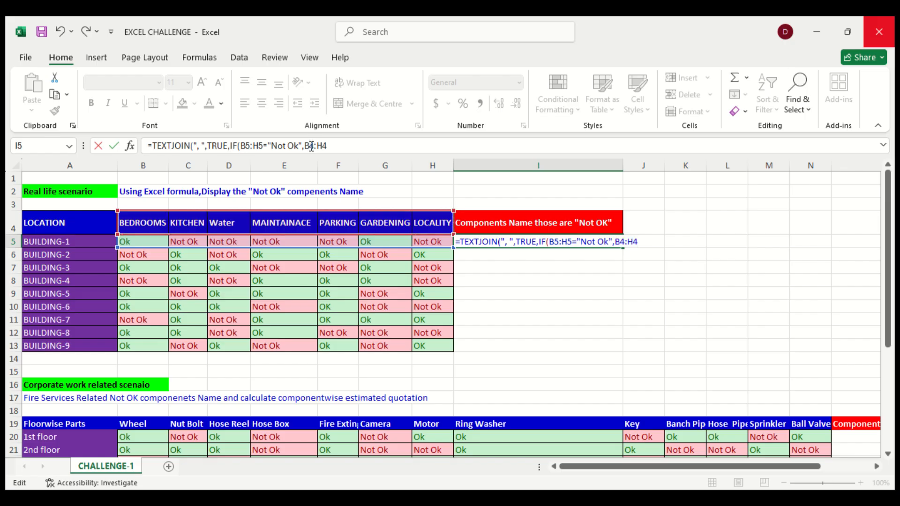
{"action": "key", "text": "F4"}
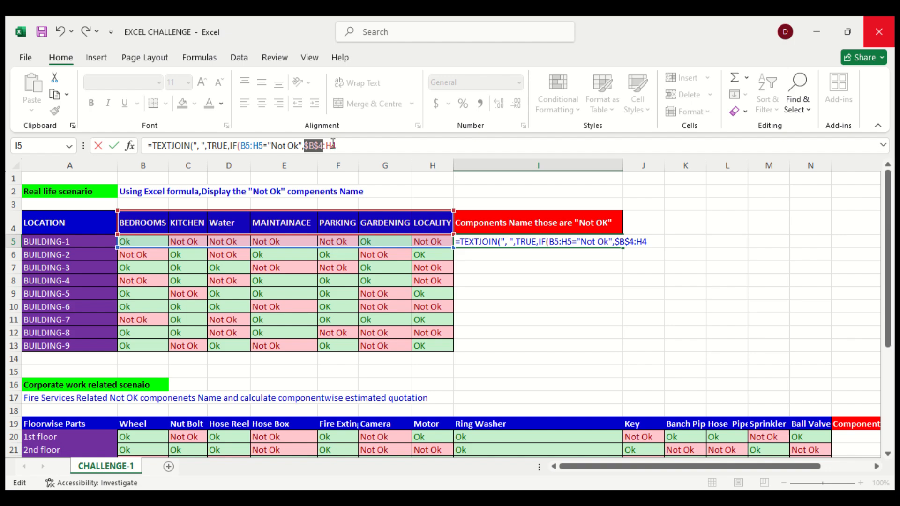
{"action": "key", "text": "F4"}
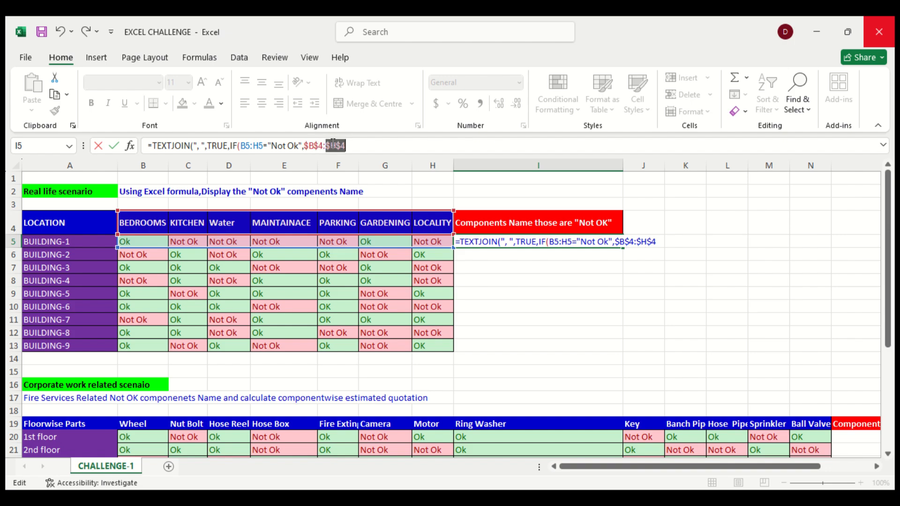
- Complete the I5 formula with "" as the false value, enter it as an array formula and fill it down to I13
{"action": "left_click", "coordinate": [362, 145]}
{"action": "type", "text": "\"\"))"}
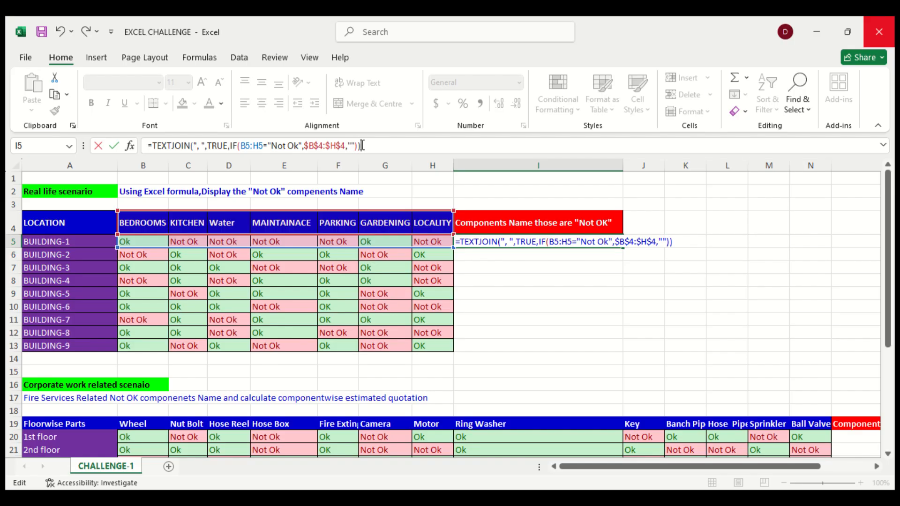
{"action": "key", "text": "ctrl+shift+Return"}
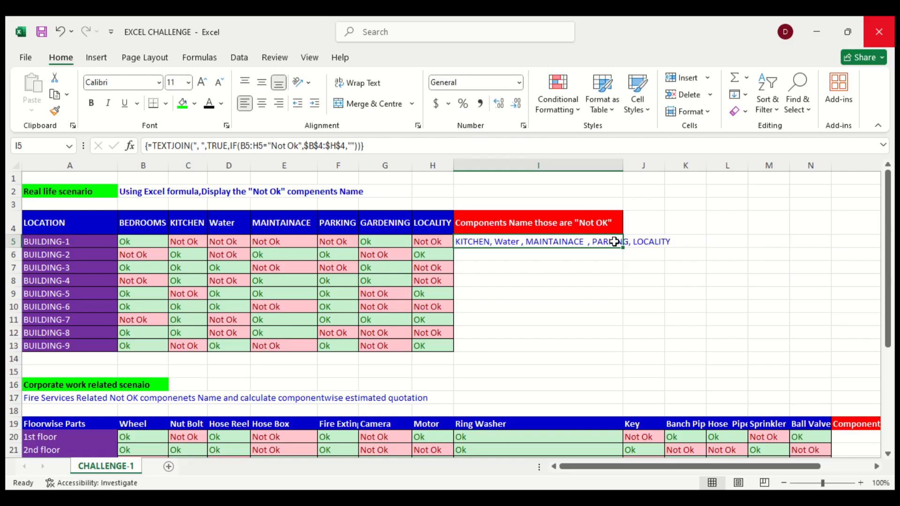
{"action": "left_click_drag", "start_coordinate": [624, 249], "coordinate": [622, 347]}
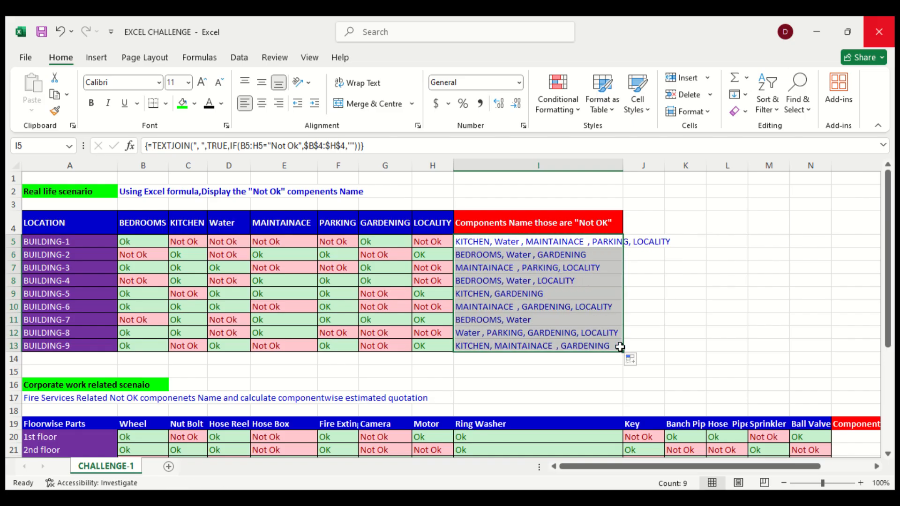
{"action": "left_click", "coordinate": [527, 322]}
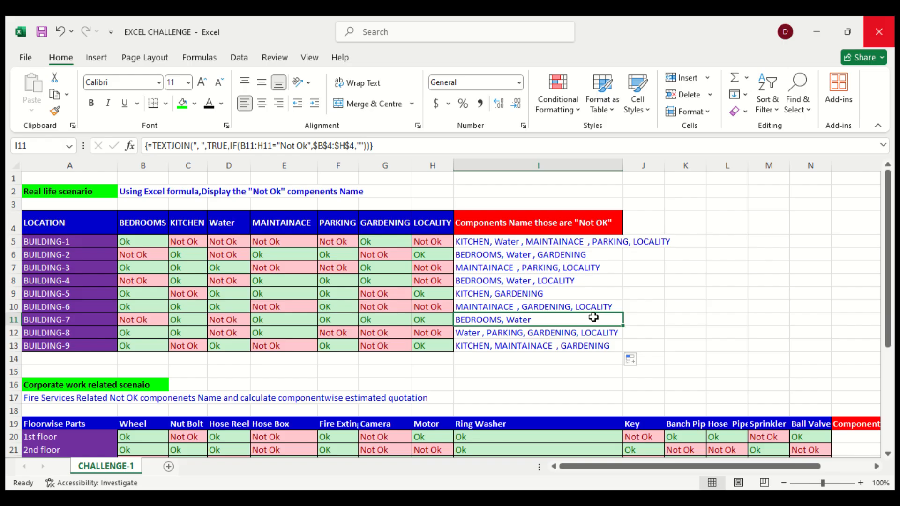
{"action": "left_click", "coordinate": [516, 282]}
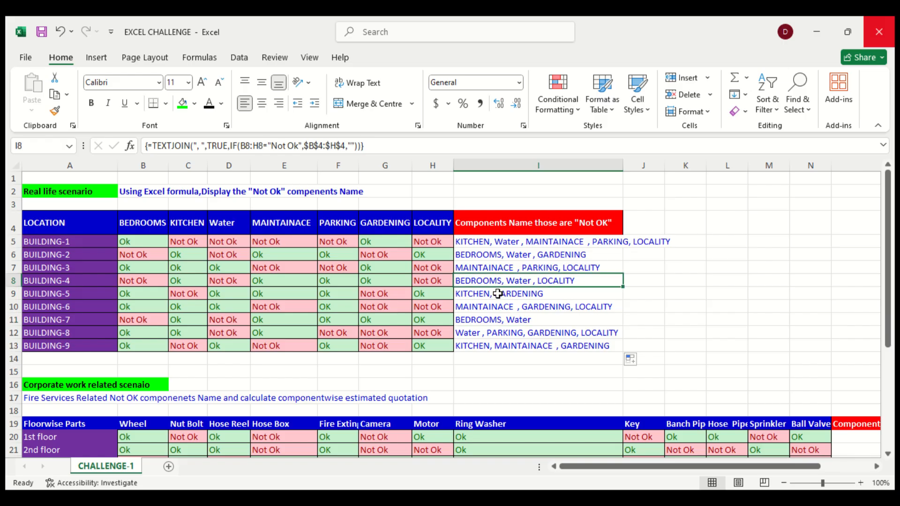
{"action": "left_click", "coordinate": [498, 294]}
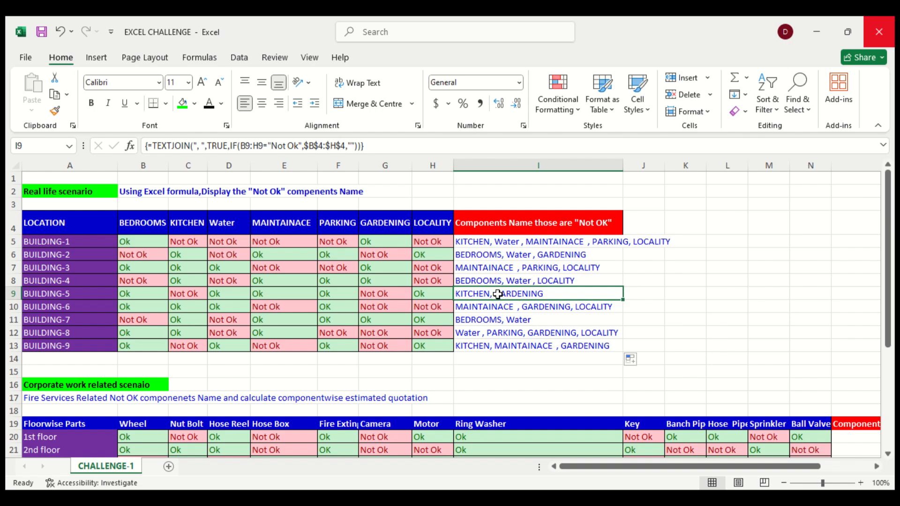
- Enter "First Priority" in J9 beside the BUILDING-5 result and add borders to the cell
{"action": "left_click", "coordinate": [645, 292]}
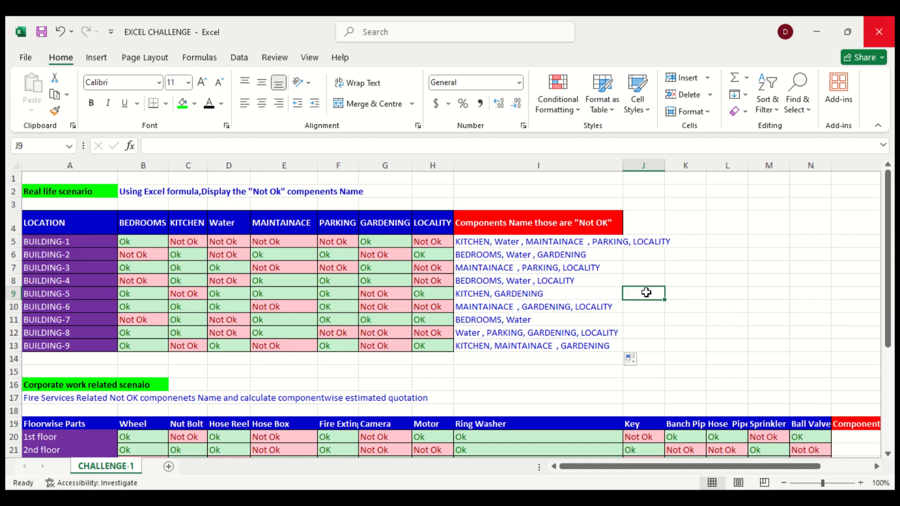
{"action": "type", "text": "F"}
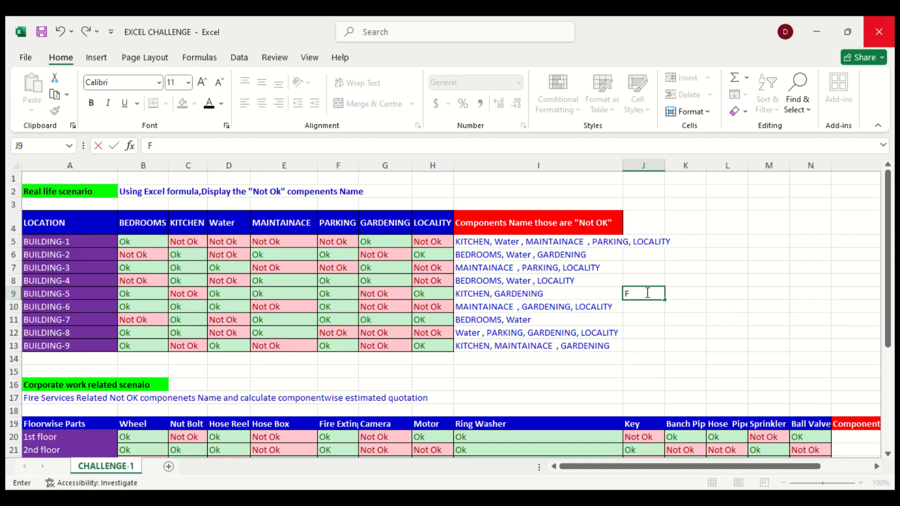
{"action": "type", "text": "irst"}
{"action": "type", "text": "Priority"}
{"action": "key", "text": "Return"}
{"action": "left_click", "coordinate": [647, 293]}
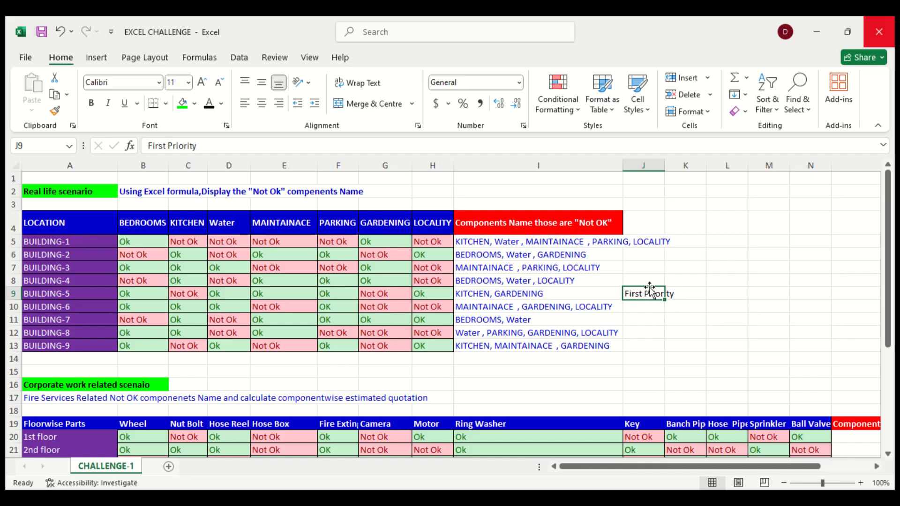
{"action": "left_click", "coordinate": [164, 105]}
{"action": "left_click", "coordinate": [170, 232]}
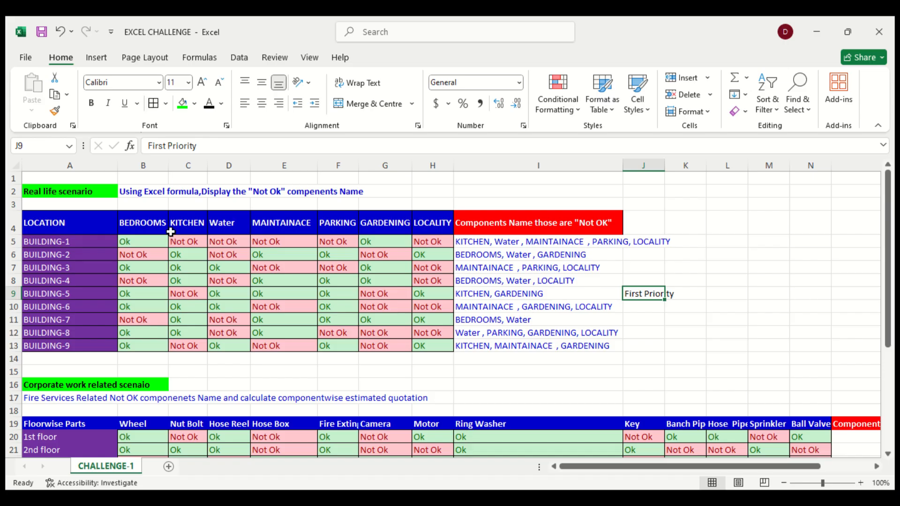
{"action": "left_click", "coordinate": [652, 357]}
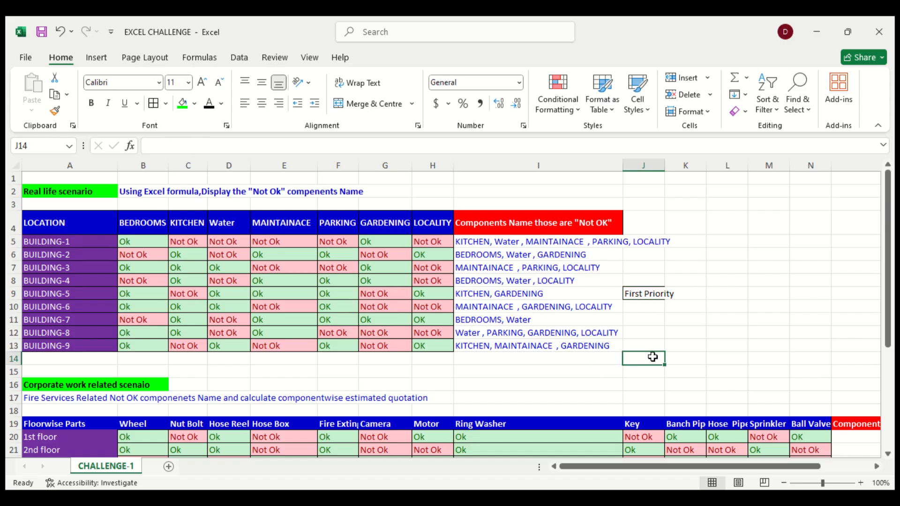
- Examine the row 19 headings of the fire services table, from the result column back to Floorwise Parts
{"action": "scroll", "coordinate": [652, 357], "scroll_direction": "down", "scroll_amount": 2}
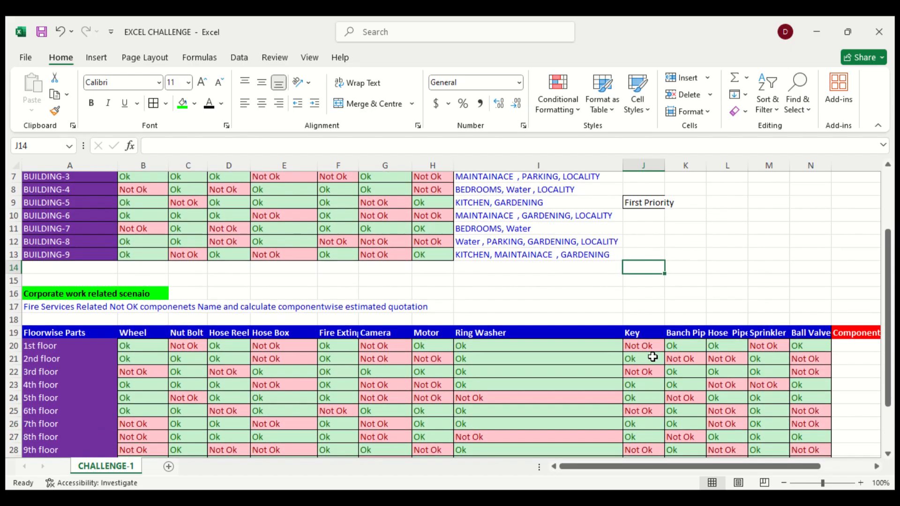
{"action": "left_click", "coordinate": [787, 332]}
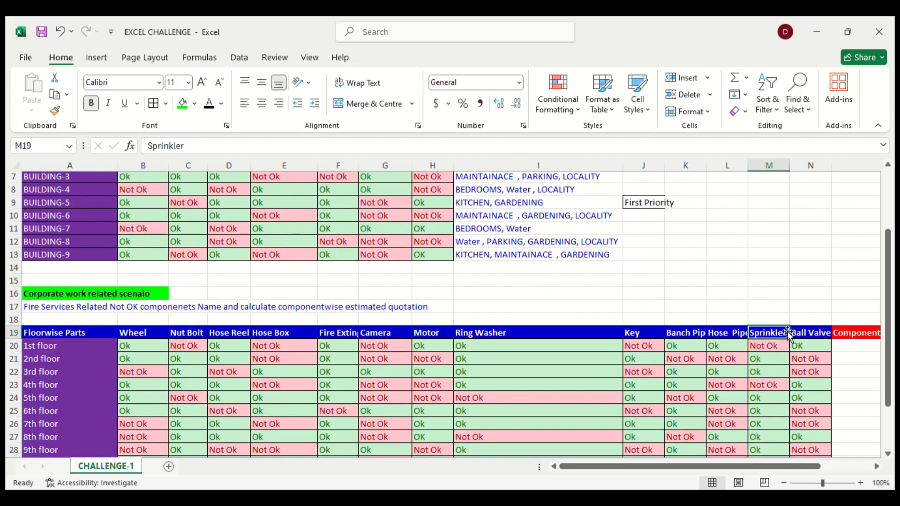
{"action": "key", "text": "Right"}
{"action": "key", "text": "Right"}
{"action": "key", "text": "Right"}
{"action": "key", "text": "Left"}
{"action": "key", "text": "Left"}
{"action": "key", "text": "Left"}
{"action": "key", "text": "Left"}
{"action": "key", "text": "Left"}
{"action": "key", "text": "Left"}
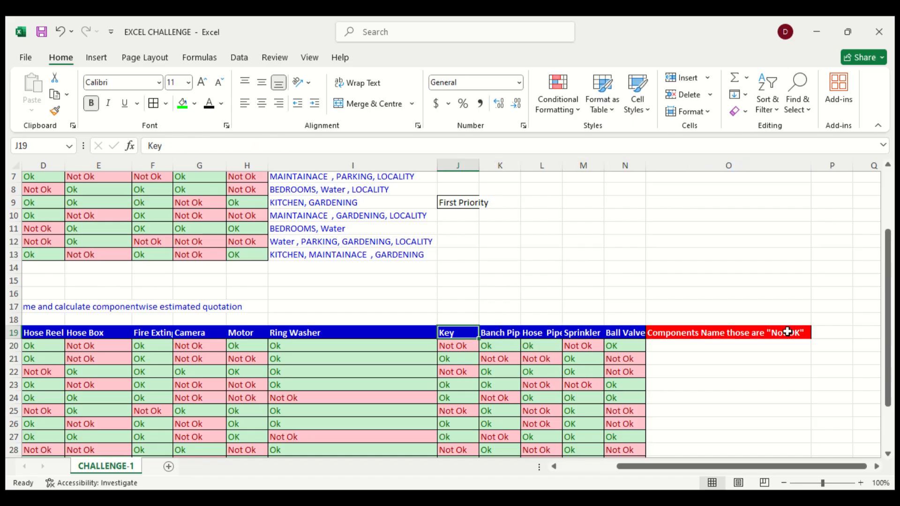
{"action": "key", "text": "Left"}
{"action": "key", "text": "Left"}
{"action": "key", "text": "Left"}
{"action": "key", "text": "Left"}
{"action": "key", "text": "Left"}
{"action": "key", "text": "Left"}
{"action": "key", "text": "Left"}
{"action": "key", "text": "Left"}
{"action": "key", "text": "Left"}
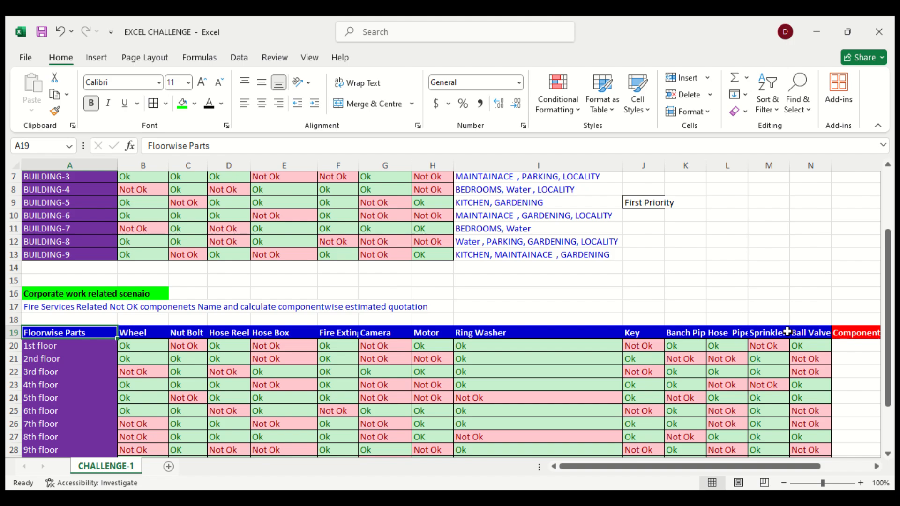
- Examine the floor names in column A of the fire services table, from 1st floor down to Basement
{"action": "key", "text": "Down"}
{"action": "key", "text": "Down"}
{"action": "key", "text": "Down"}
{"action": "key", "text": "Down"}
{"action": "key", "text": "Down"}
{"action": "key", "text": "Down"}
{"action": "key", "text": "Down"}
{"action": "key", "text": "Down"}
{"action": "key", "text": "Down"}
{"action": "key", "text": "Down"}
{"action": "key", "text": "Down"}
{"action": "key", "text": "Down"}
{"action": "key", "text": "Down"}
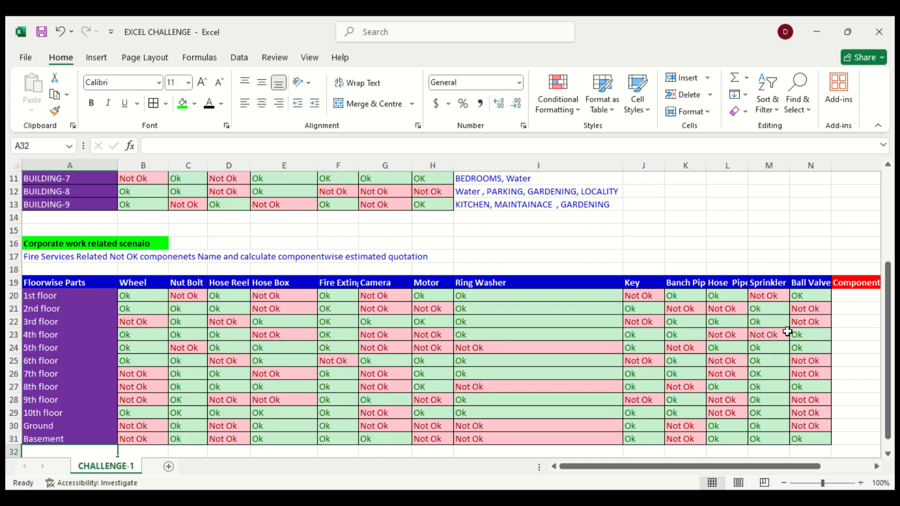
{"action": "key", "text": "Up"}
{"action": "key", "text": "Up"}
{"action": "key", "text": "Up"}
{"action": "key", "text": "Up"}
{"action": "key", "text": "Up"}
{"action": "key", "text": "Up"}
{"action": "key", "text": "Up"}
{"action": "key", "text": "Up"}
{"action": "key", "text": "Up"}
{"action": "key", "text": "Up"}
{"action": "key", "text": "Up"}
{"action": "key", "text": "Up"}
{"action": "key", "text": "Up"}
{"action": "key", "text": "Up"}
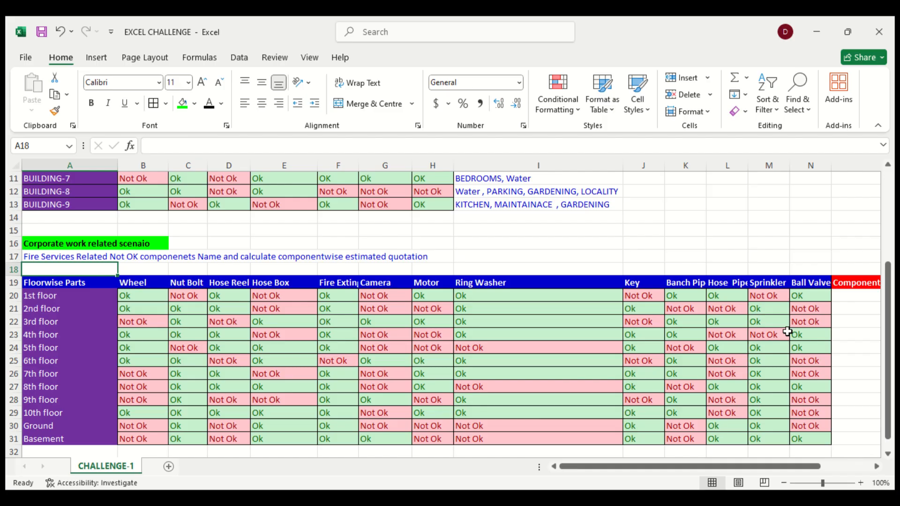
- Read through the component headings from Wheel to Ball Valve, up to the result column O
{"action": "key", "text": "Down"}
{"action": "key", "text": "Right"}
{"action": "key", "text": "Right"}
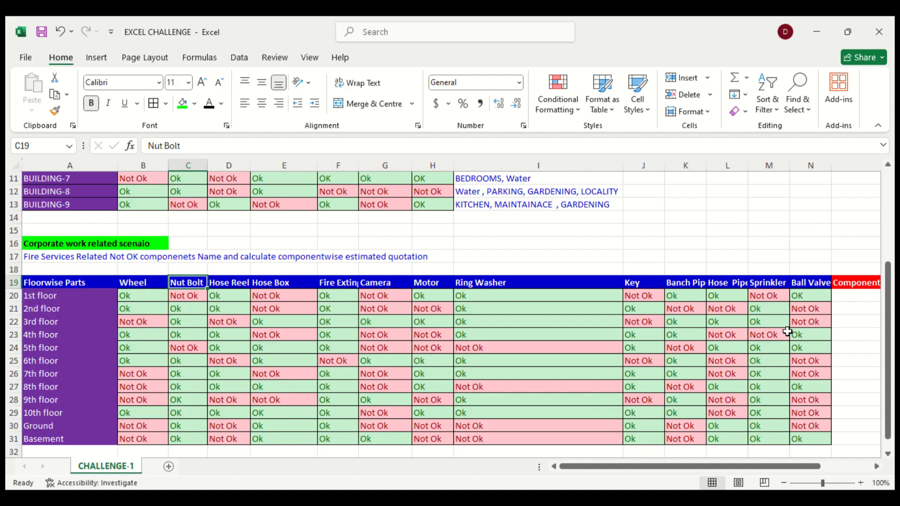
{"action": "key", "text": "Right"}
{"action": "key", "text": "Right"}
{"action": "key", "text": "Right"}
{"action": "key", "text": "Right"}
{"action": "key", "text": "Right"}
{"action": "key", "text": "Right"}
{"action": "key", "text": "Right"}
{"action": "key", "text": "Right"}
{"action": "key", "text": "Right"}
{"action": "key", "text": "Right"}
{"action": "key", "text": "Right"}
{"action": "key", "text": "Right"}
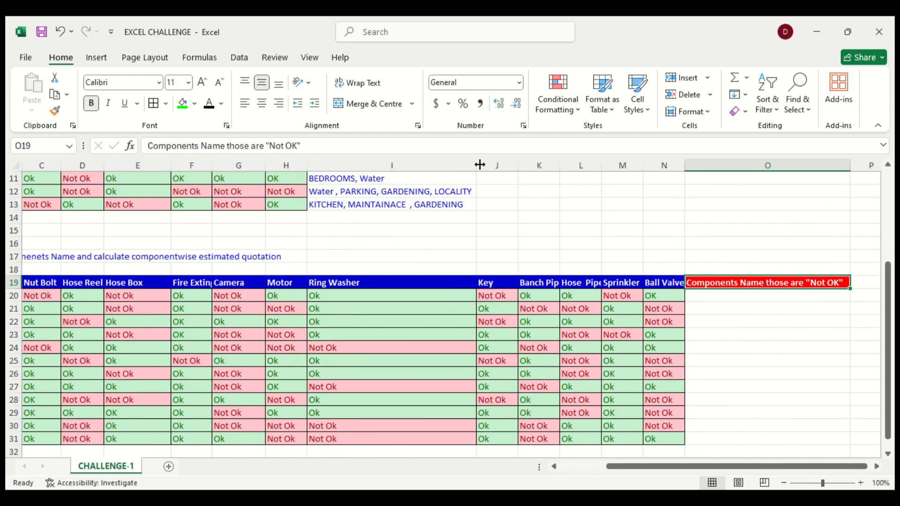
- Narrow column I to fit the Ring Washer heading
{"action": "left_click_drag", "start_coordinate": [480, 164], "coordinate": [370, 183]}
{"action": "left_click", "coordinate": [319, 283]}
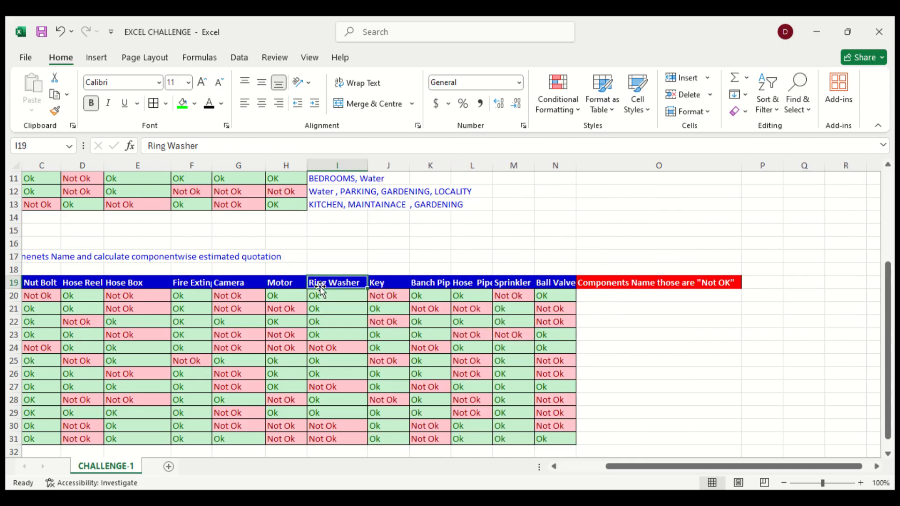
- Check the fire services headings in row 19 again across the full table width
{"action": "key", "text": "Left"}
{"action": "key", "text": "Left"}
{"action": "key", "text": "Left"}
{"action": "key", "text": "Left"}
{"action": "key", "text": "Left"}
{"action": "key", "text": "Left"}
{"action": "key", "text": "Left"}
{"action": "key", "text": "Left"}
{"action": "key", "text": "Right"}
{"action": "key", "text": "Right"}
{"action": "key", "text": "Right"}
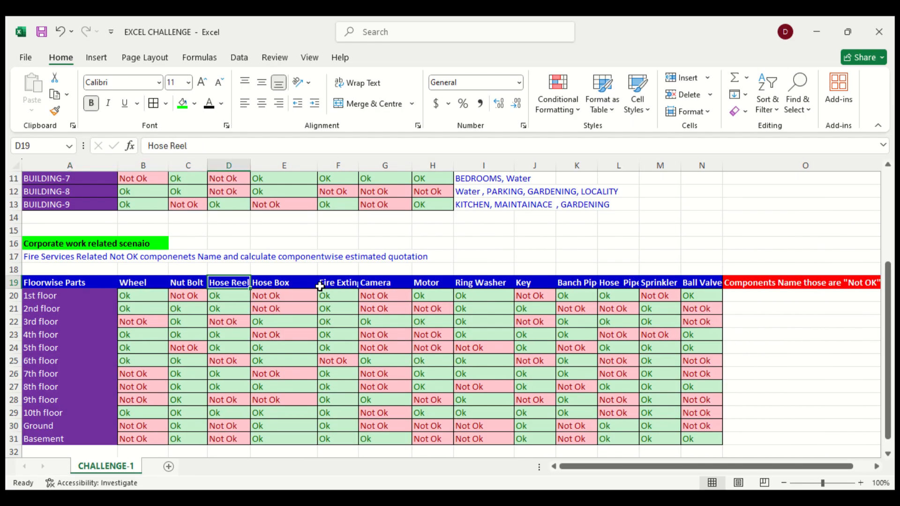
{"action": "key", "text": "Right"}
{"action": "key", "text": "Right"}
{"action": "key", "text": "Right"}
{"action": "key", "text": "Right"}
{"action": "key", "text": "Right"}
{"action": "key", "text": "Right"}
{"action": "key", "text": "Right"}
{"action": "key", "text": "Right"}
{"action": "key", "text": "Right"}
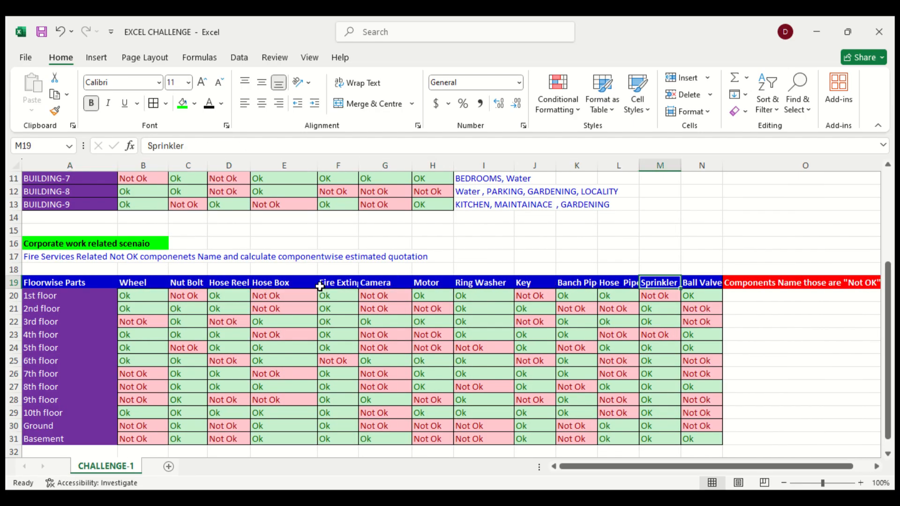
{"action": "key", "text": "Right"}
{"action": "key", "text": "Right"}
- Examine the 1st floor component statuses in row 20, from column O back to column A
{"action": "key", "text": "Down"}
{"action": "key", "text": "Left"}
{"action": "key", "text": "Left"}
{"action": "key", "text": "Left"}
{"action": "key", "text": "Left"}
{"action": "key", "text": "Left"}
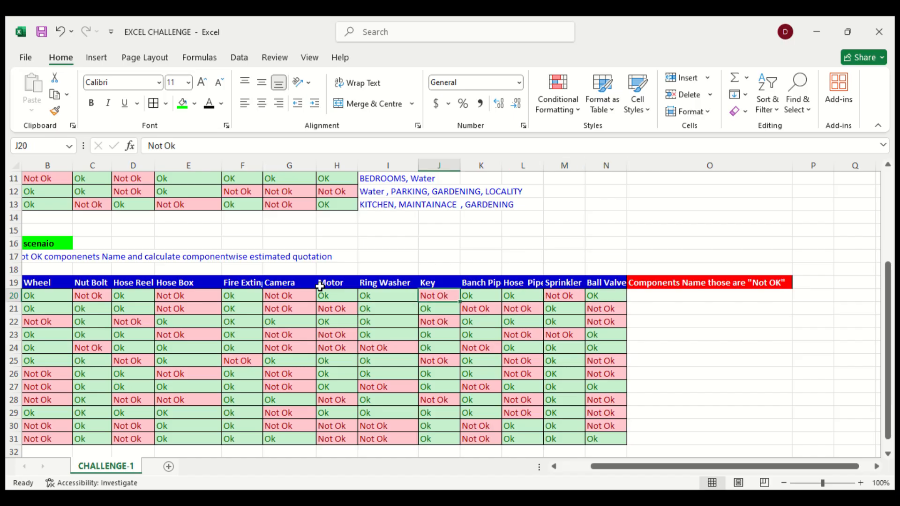
{"action": "key", "text": "Left"}
{"action": "key", "text": "Left"}
{"action": "key", "text": "Left"}
{"action": "key", "text": "Left"}
{"action": "key", "text": "Left"}
{"action": "key", "text": "Left"}
{"action": "key", "text": "Left"}
{"action": "key", "text": "Left"}
{"action": "key", "text": "Left"}
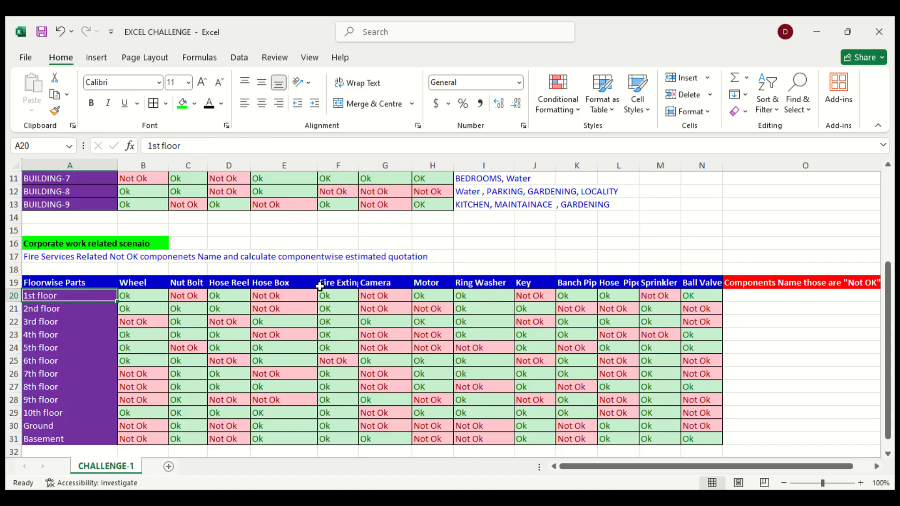
- Read through the fire services component headings in row 19, from Wheel to the result heading in column O
{"action": "left_click", "coordinate": [134, 283]}
{"action": "left_click", "coordinate": [224, 282]}
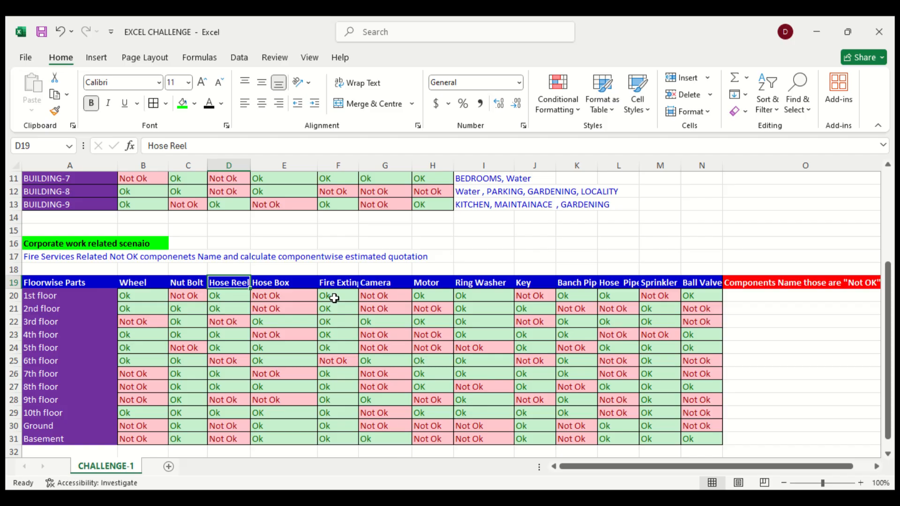
{"action": "key", "text": "Right"}
{"action": "key", "text": "Right"}
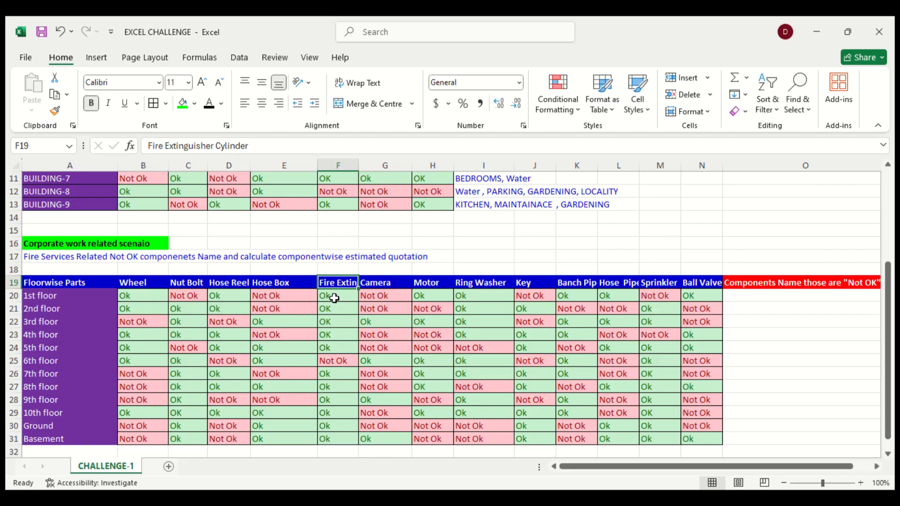
{"action": "left_click", "coordinate": [429, 296]}
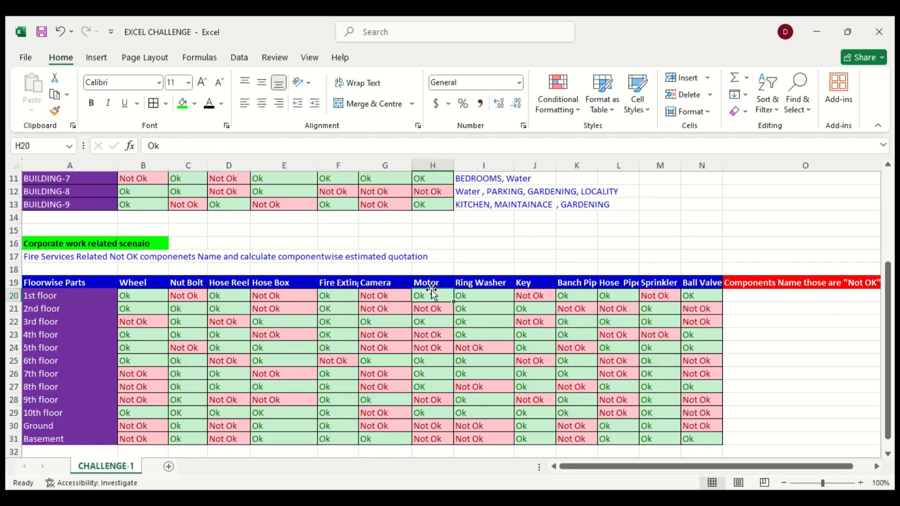
{"action": "left_click", "coordinate": [475, 287]}
{"action": "key", "text": "Right"}
{"action": "key", "text": "Right"}
{"action": "key", "text": "Right"}
{"action": "key", "text": "Right"}
{"action": "key", "text": "Right"}
{"action": "key", "text": "Right"}
{"action": "key", "text": "Right"}
{"action": "key", "text": "Right"}
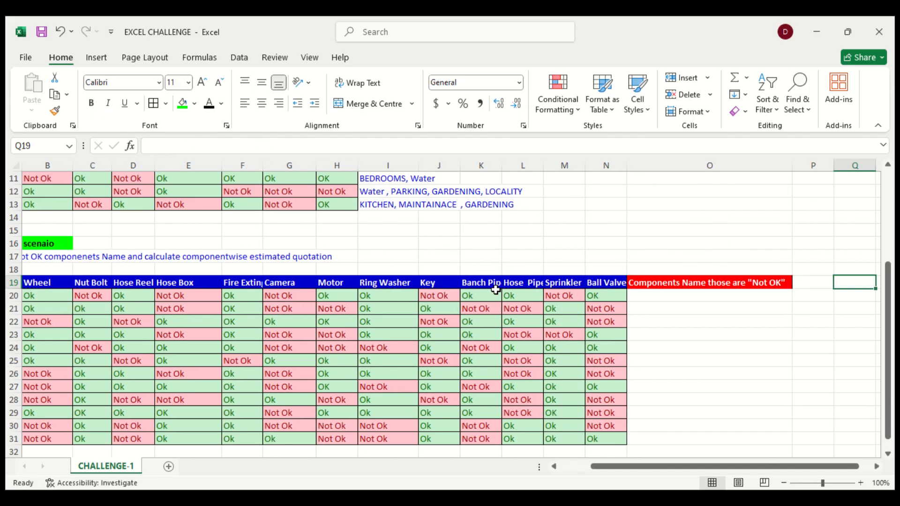
{"action": "key", "text": "Left"}
{"action": "key", "text": "Left"}
{"action": "key", "text": "Left"}
{"action": "key", "text": "Right"}
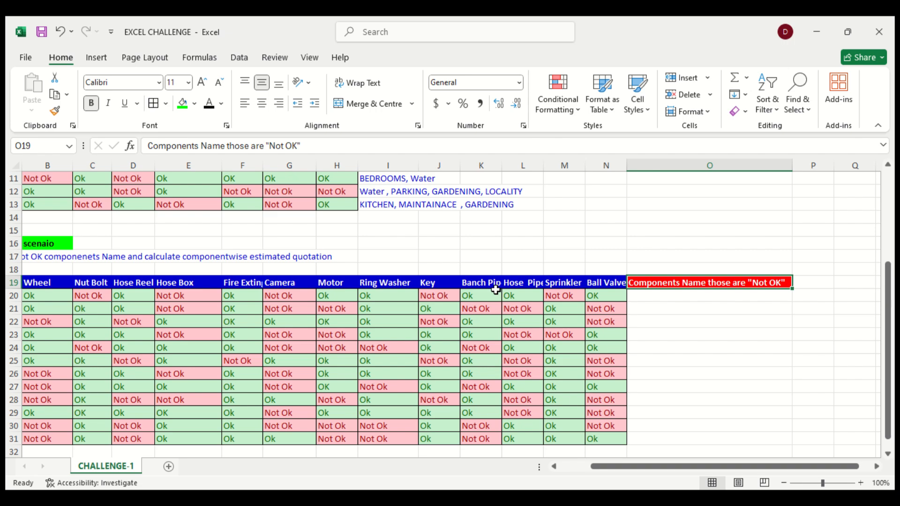
- Examine the 1st floor "Ok" and "Not Ok" statuses in row 20 across columns B to N, ending on result cell O20
{"action": "key", "text": "Down"}
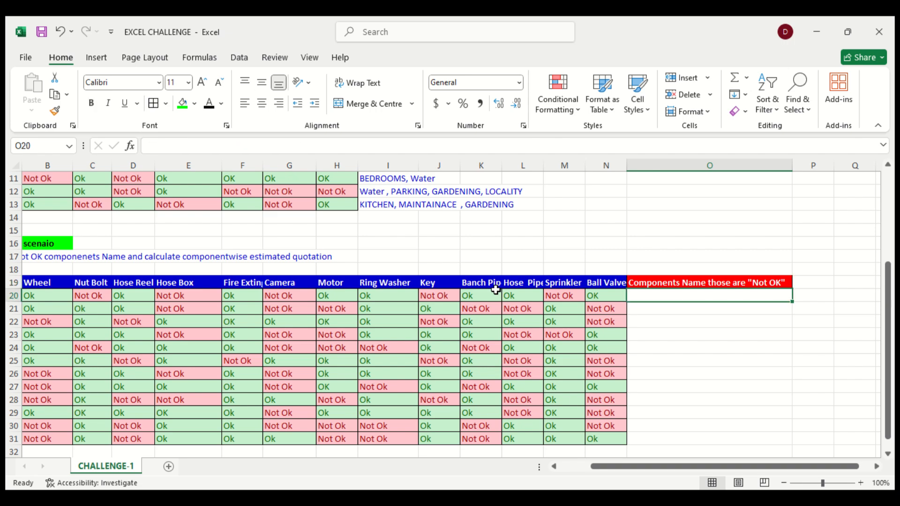
{"action": "left_click", "coordinate": [452, 296]}
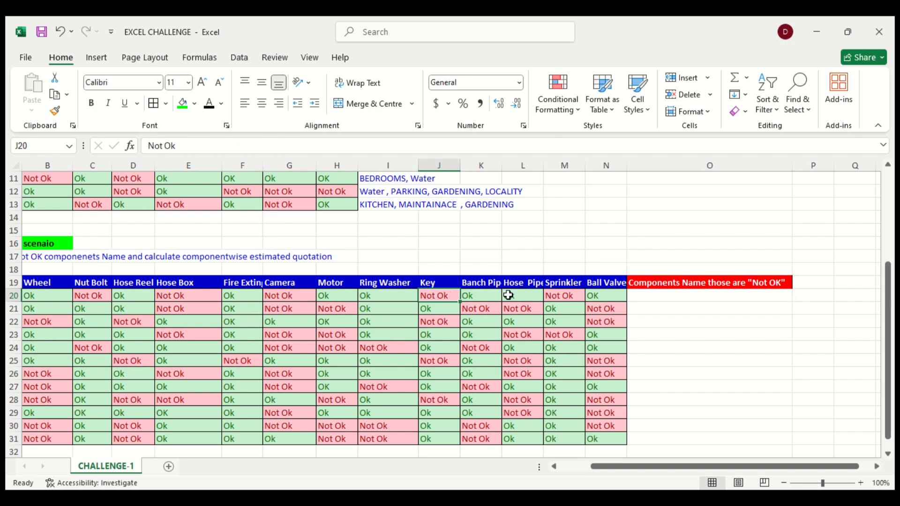
{"action": "left_click", "coordinate": [560, 300]}
{"action": "left_click", "coordinate": [641, 296]}
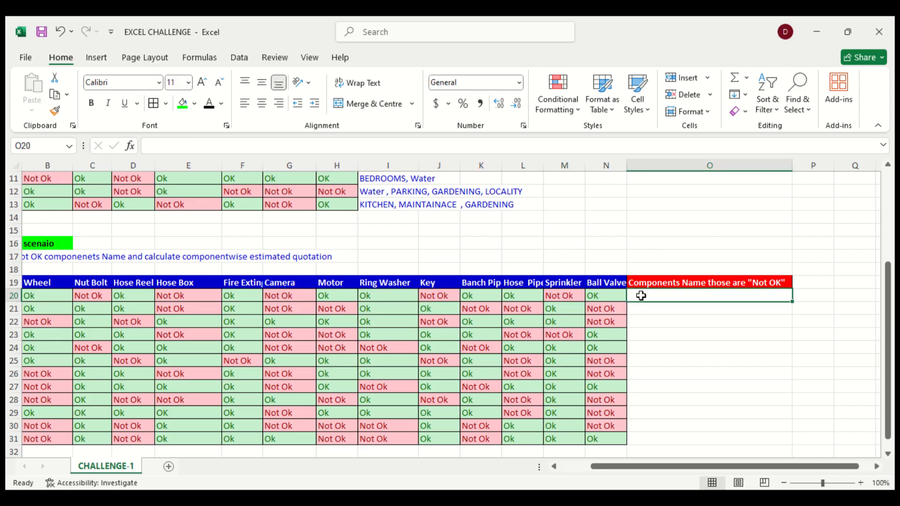
{"action": "key", "text": "Left"}
{"action": "key", "text": "Left"}
{"action": "key", "text": "Left"}
{"action": "key", "text": "Left"}
{"action": "key", "text": "Left"}
{"action": "key", "text": "Left"}
{"action": "key", "text": "Left"}
{"action": "key", "text": "Left"}
{"action": "key", "text": "Left"}
{"action": "key", "text": "Left"}
{"action": "key", "text": "Left"}
{"action": "key", "text": "Left"}
{"action": "key", "text": "Left"}
{"action": "key", "text": "Left"}
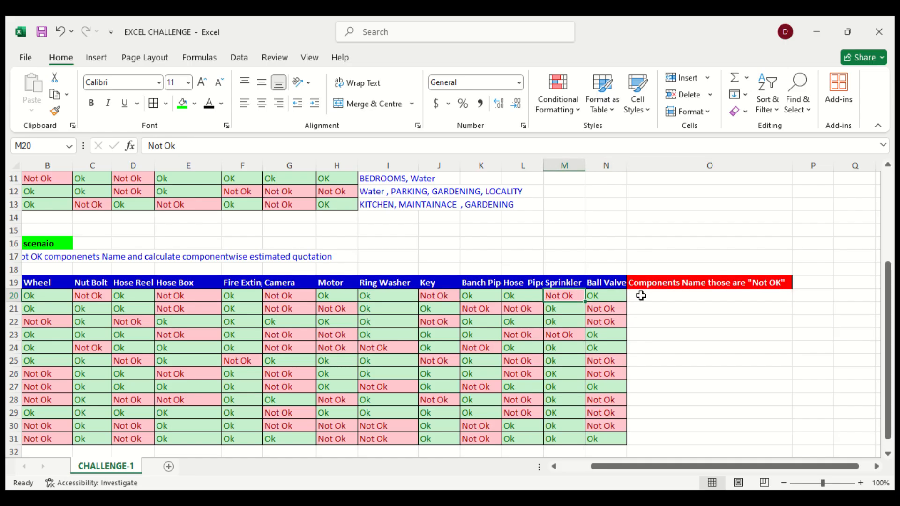
{"action": "key", "text": "Right"}
{"action": "key", "text": "Right"}
{"action": "key", "text": "Right"}
{"action": "key", "text": "Right"}
{"action": "key", "text": "Right"}
{"action": "key", "text": "Right"}
{"action": "key", "text": "Right"}
{"action": "key", "text": "Right"}
{"action": "key", "text": "Right"}
{"action": "key", "text": "Right"}
{"action": "key", "text": "Right"}
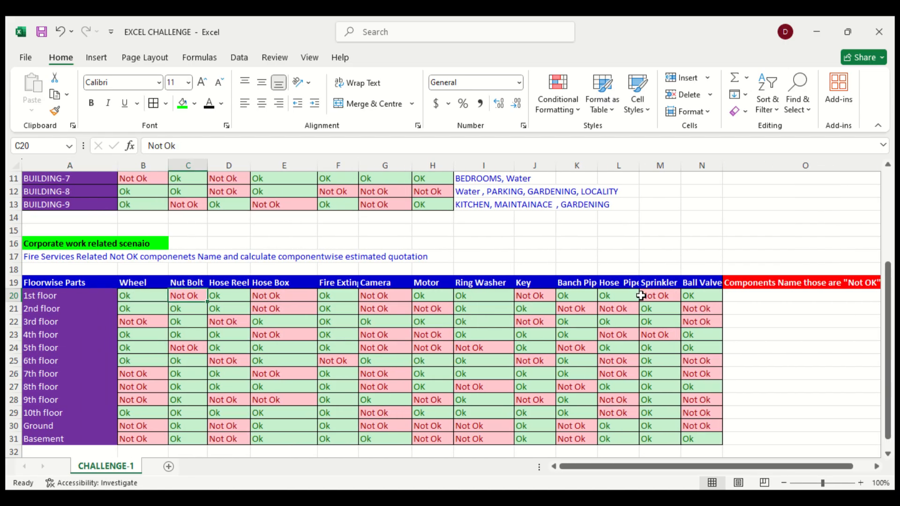
{"action": "key", "text": "Right"}
{"action": "key", "text": "Right"}
{"action": "key", "text": "Right"}
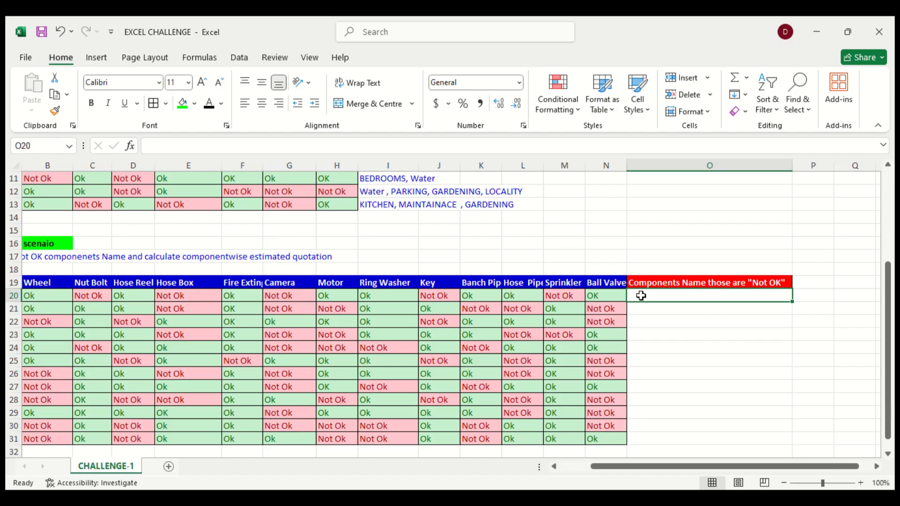
- Begin a TEXTJOIN formula in O20 with ", " as the delimiter and TRUE for ignoring empty cells
{"action": "scroll", "coordinate": [641, 296], "scroll_direction": "left", "scroll_amount": 2}
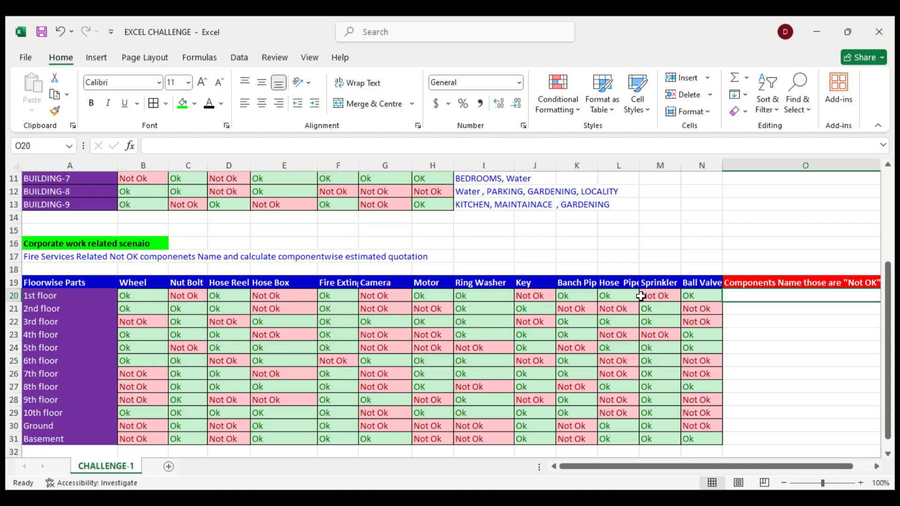
{"action": "type", "text": "="}
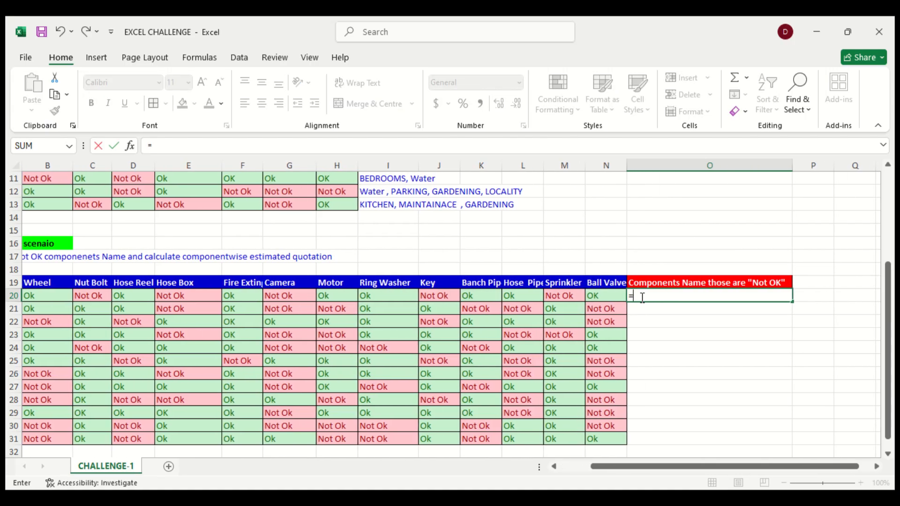
{"action": "type", "text": "text"}
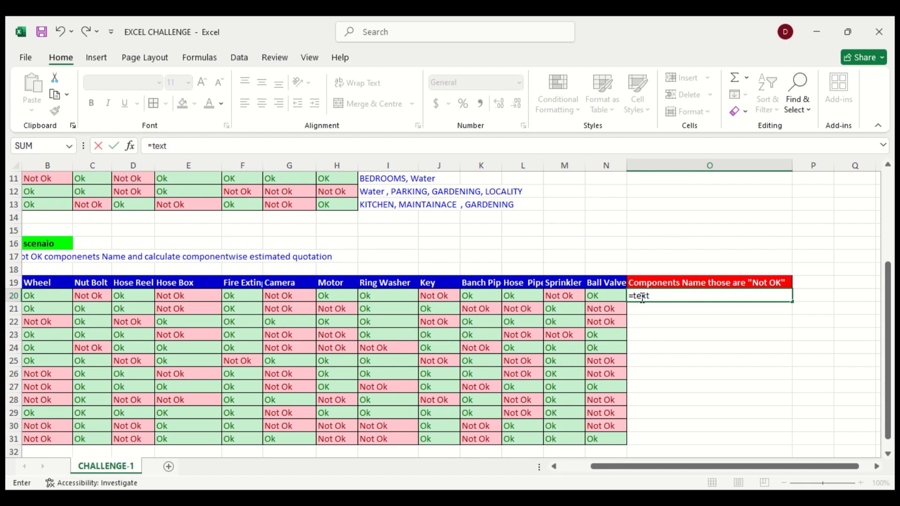
{"action": "type", "text": "join"}
{"action": "key", "text": "Tab"}
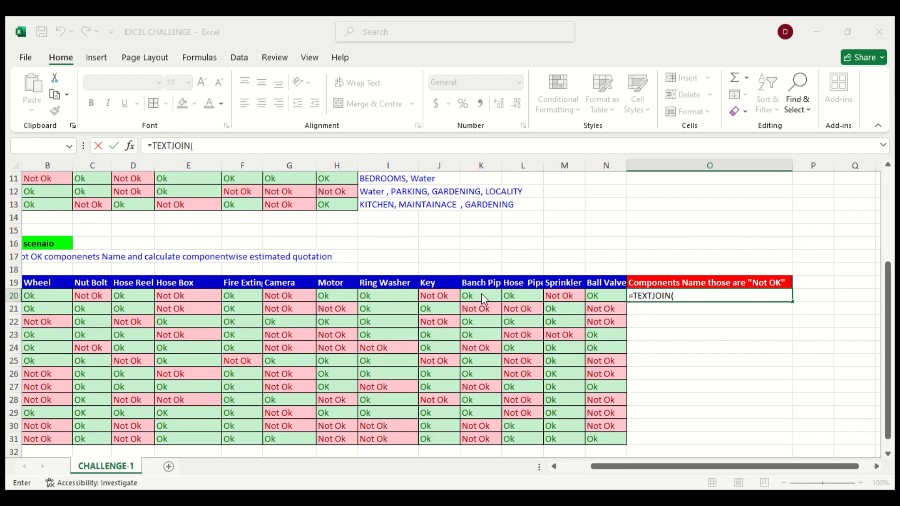
{"action": "left_click_drag", "start_coordinate": [546, 301], "coordinate": [467, 294]}
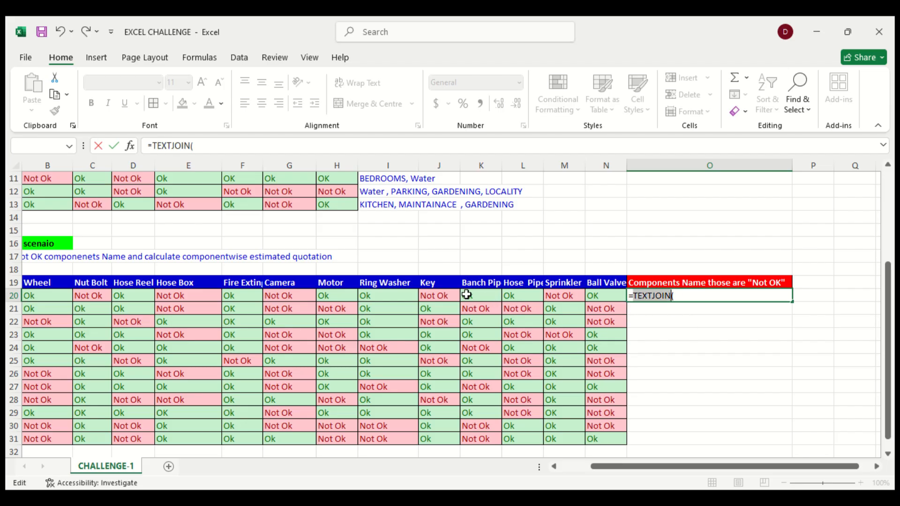
{"action": "left_click", "coordinate": [688, 300]}
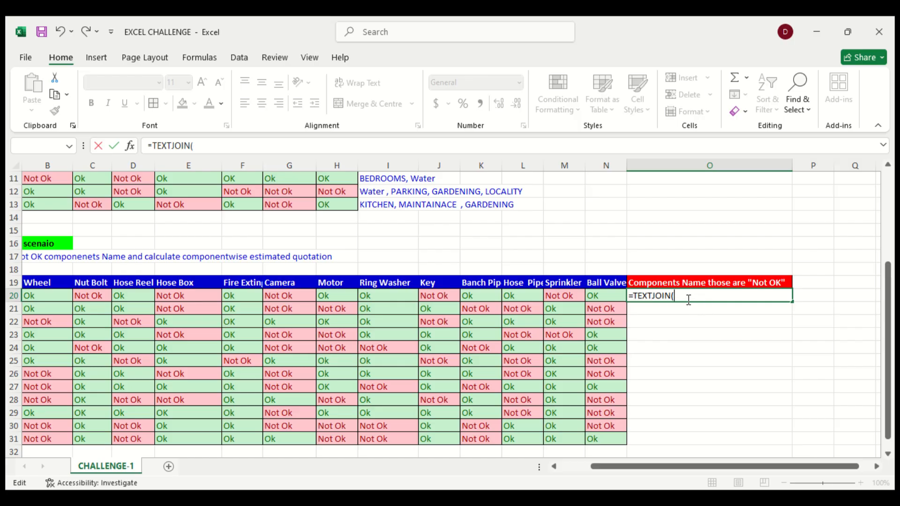
{"action": "type", "text": "\", \",true"}
{"action": "key", "text": "Tab"}
{"action": "type", "text": ","}
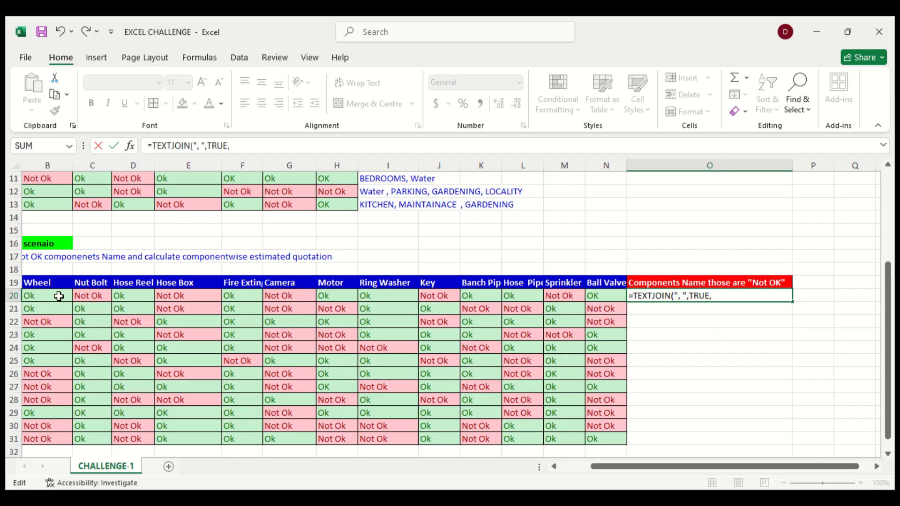
- Add an IF function as the TEXTJOIN text argument, testing whether B20:N20 equals "Not Ok"
{"action": "left_click", "coordinate": [59, 297]}
{"action": "key", "text": "BackSpace"}
{"action": "key", "text": "BackSpace"}
{"action": "type", "text": "if("}
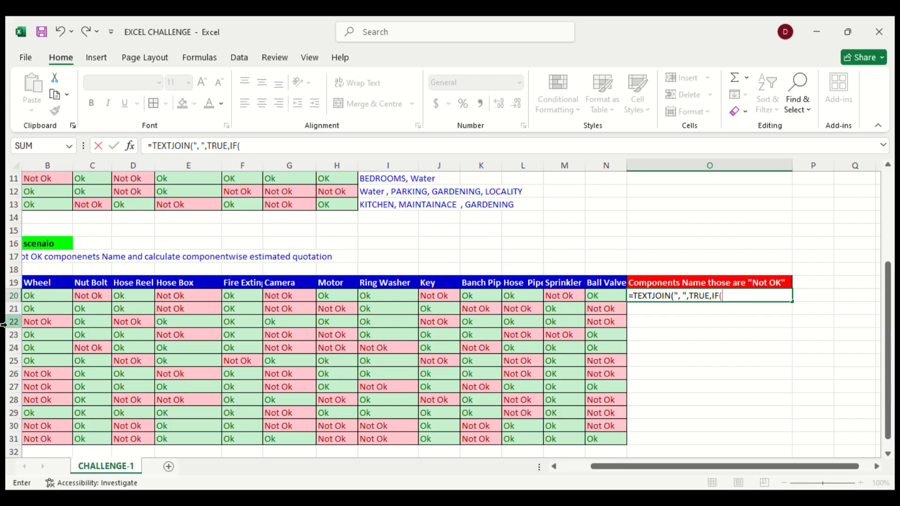
{"action": "left_click", "coordinate": [93, 307]}
{"action": "key", "text": "Up"}
{"action": "key", "text": "Left"}
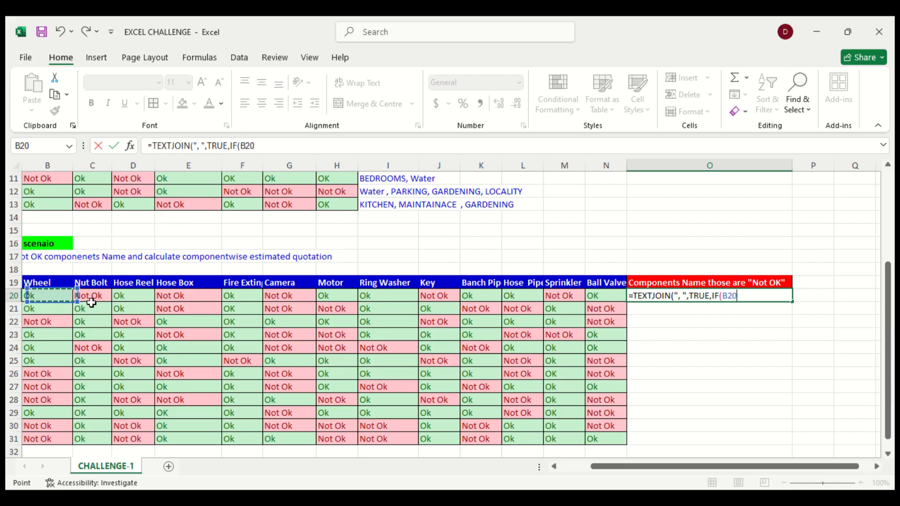
{"action": "key", "text": "Left"}
{"action": "key", "text": "Right"}
{"action": "key", "text": "shift+Right"}
{"action": "key", "text": "shift+Right"}
{"action": "key", "text": "shift+Right"}
{"action": "key", "text": "shift+Right"}
{"action": "key", "text": "shift+Right"}
{"action": "key", "text": "shift+Right"}
{"action": "key", "text": "shift+Right"}
{"action": "key", "text": "shift+Right"}
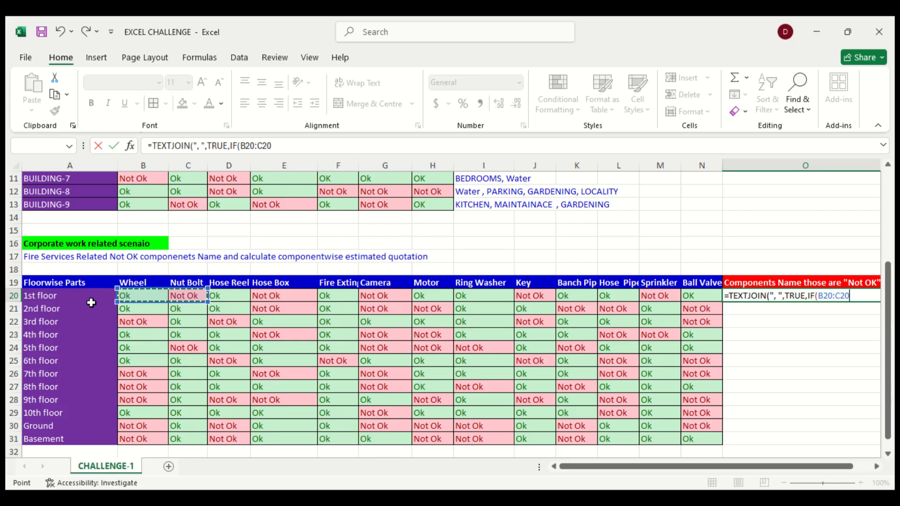
{"action": "key", "text": "shift+Right"}
{"action": "key", "text": "shift+Right"}
{"action": "key", "text": "shift+Right"}
{"action": "key", "text": "shift+Right"}
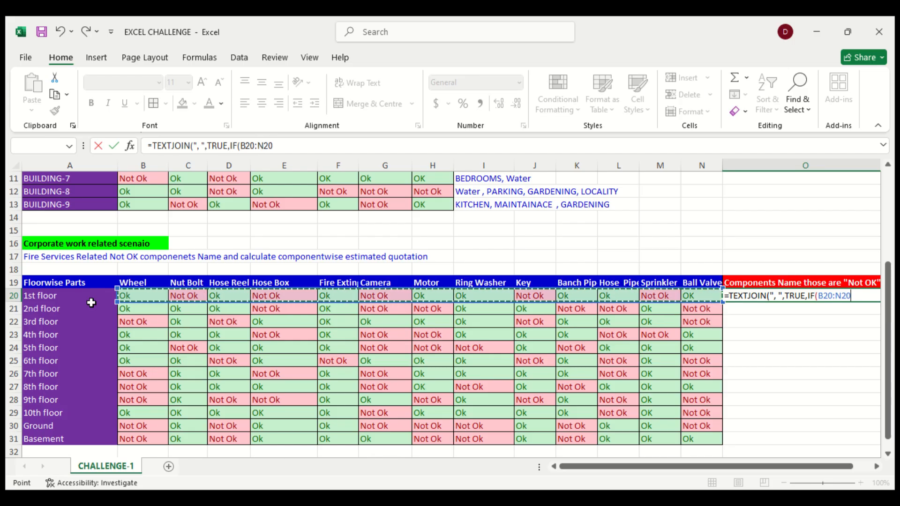
{"action": "type", "text": "="}
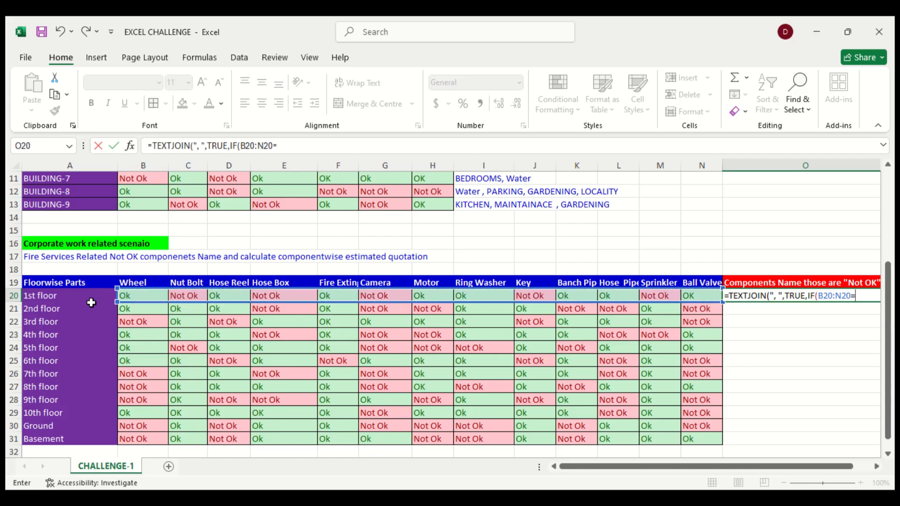
{"action": "type", "text": "\"Not Ok"}
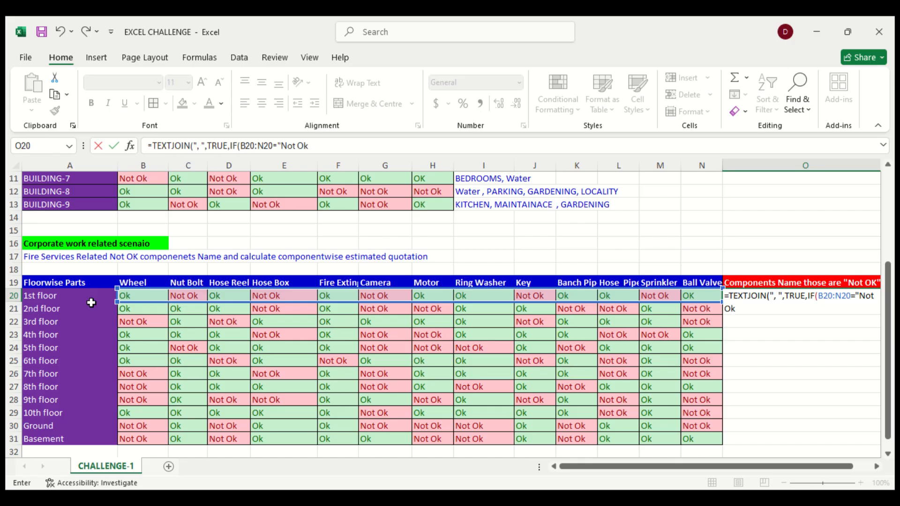
{"action": "type", "text": "\","}
- Have the IF function return the headings B19:N19 when true and " " when false, and close its parenthesis
{"action": "left_click", "coordinate": [138, 281]}
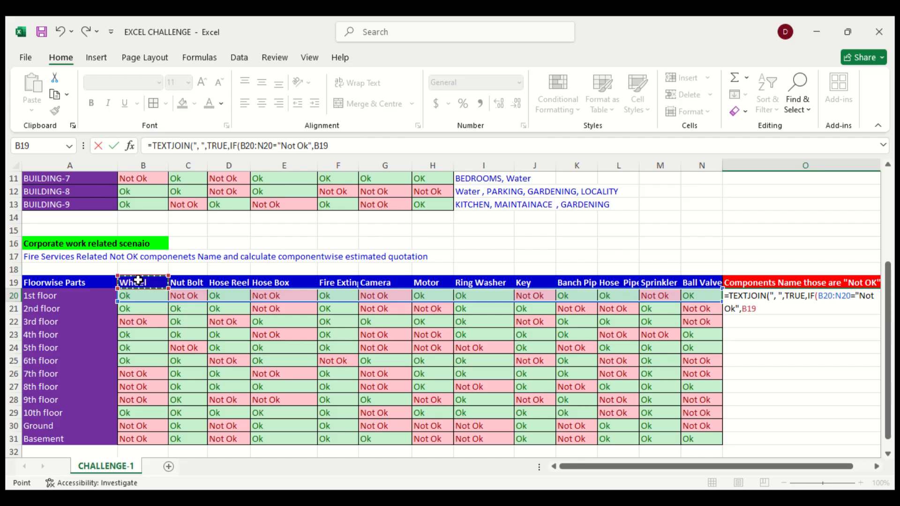
{"action": "key", "text": "shift+Right"}
{"action": "key", "text": "shift+Right"}
{"action": "key", "text": "shift+Right"}
{"action": "key", "text": "shift+Right"}
{"action": "key", "text": "shift+Right"}
{"action": "key", "text": "shift+Right"}
{"action": "key", "text": "shift+Right"}
{"action": "key", "text": "shift+Right"}
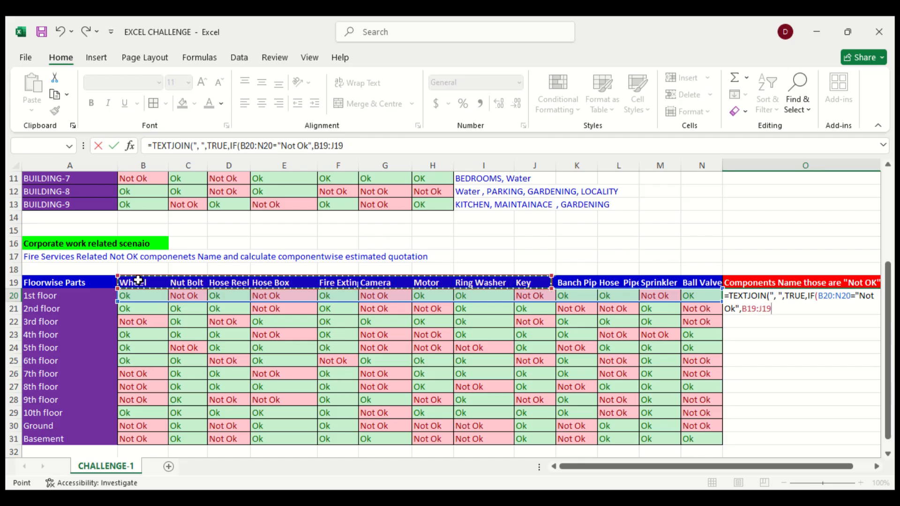
{"action": "key", "text": "shift+Right"}
{"action": "key", "text": "shift+Right"}
{"action": "key", "text": "shift+Right"}
{"action": "key", "text": "shift+Right"}
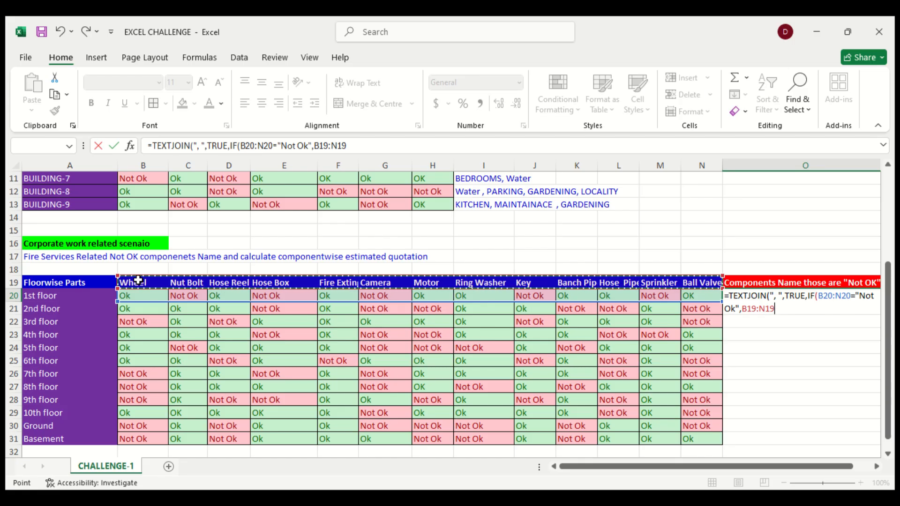
{"action": "type", "text": ",\" \""}
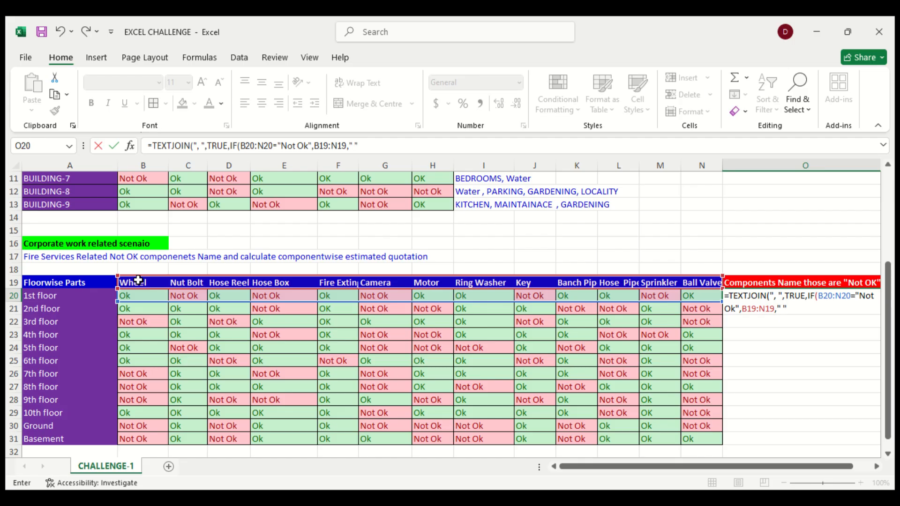
{"action": "type", "text": ")"}
- Make the heading range in the O20 formula absolute as $B$19:$N$19 and enter the formula
{"action": "left_click", "coordinate": [320, 145]}
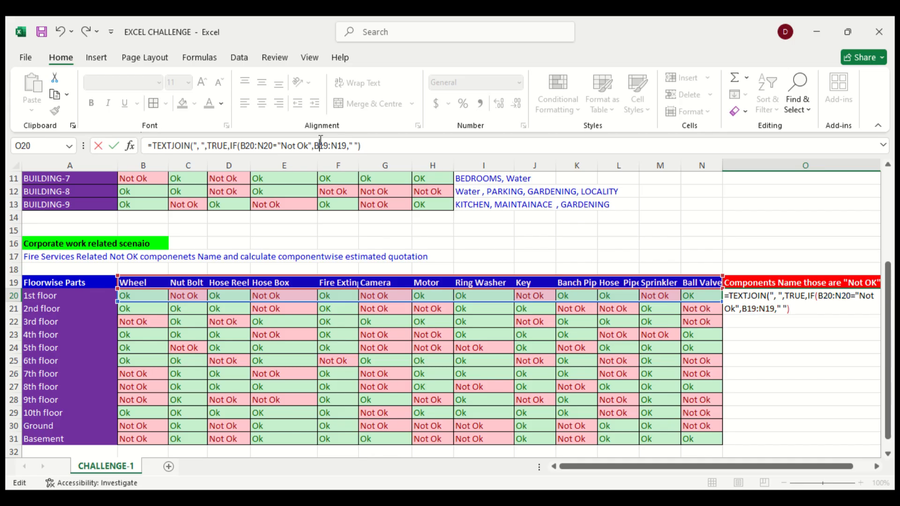
{"action": "key", "text": "F4"}
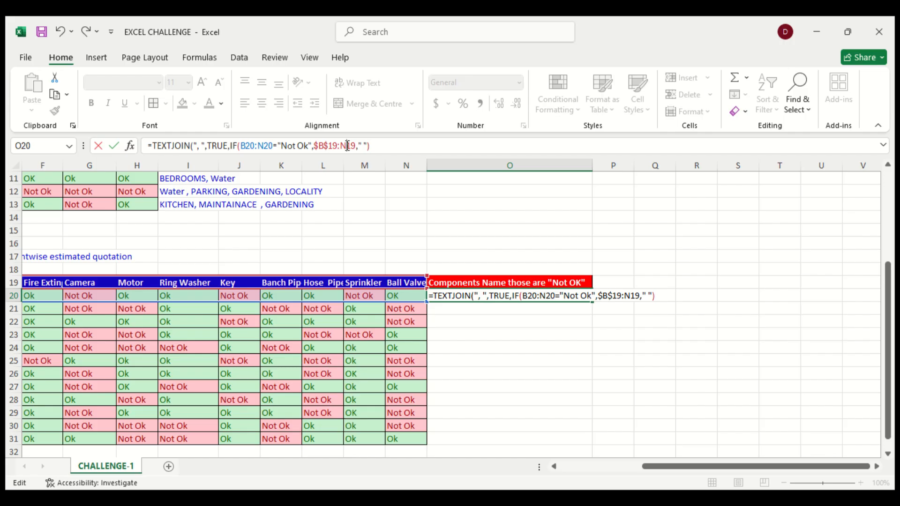
{"action": "left_click", "coordinate": [347, 146]}
{"action": "key", "text": "F4"}
{"action": "key", "text": "Return"}
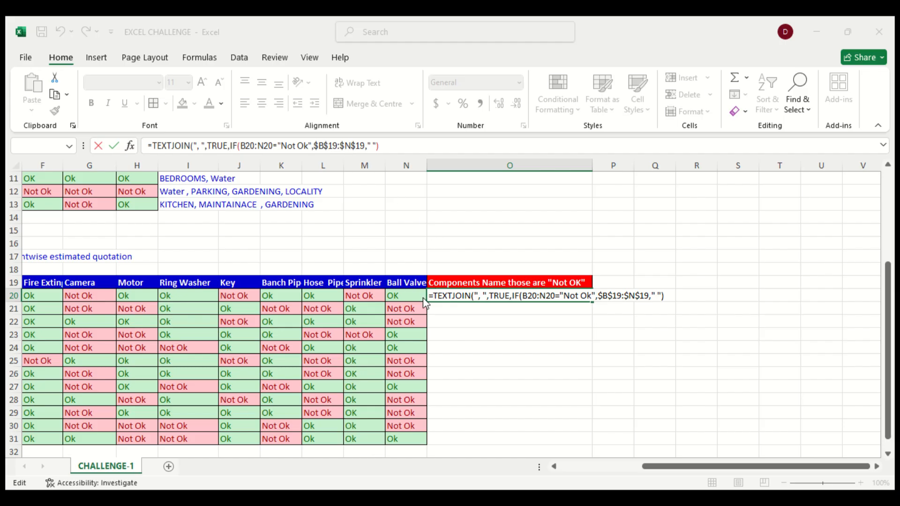
- Change the IF function's false result in O20 to an empty string "" and enter the formula as an array formula
{"action": "left_click", "coordinate": [490, 293]}
{"action": "scroll", "coordinate": [462, 318], "scroll_direction": "left", "scroll_amount": 3}
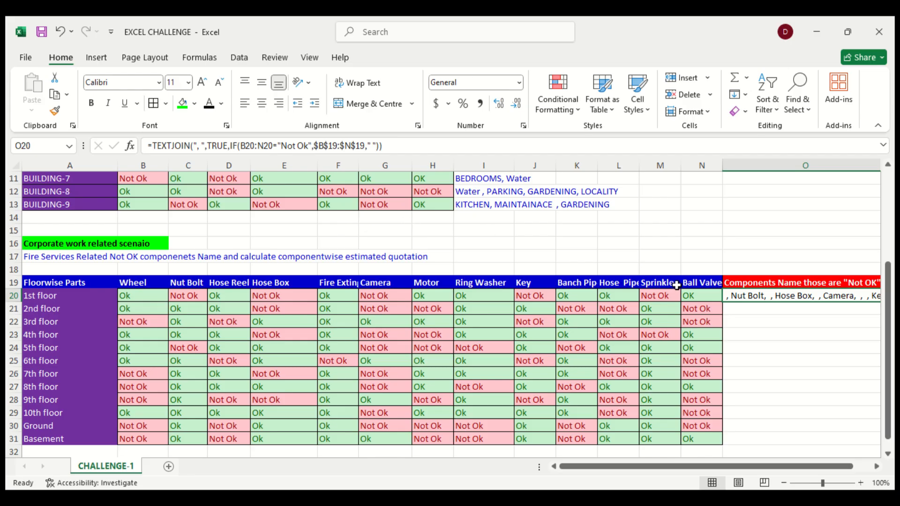
{"action": "key", "text": "F2"}
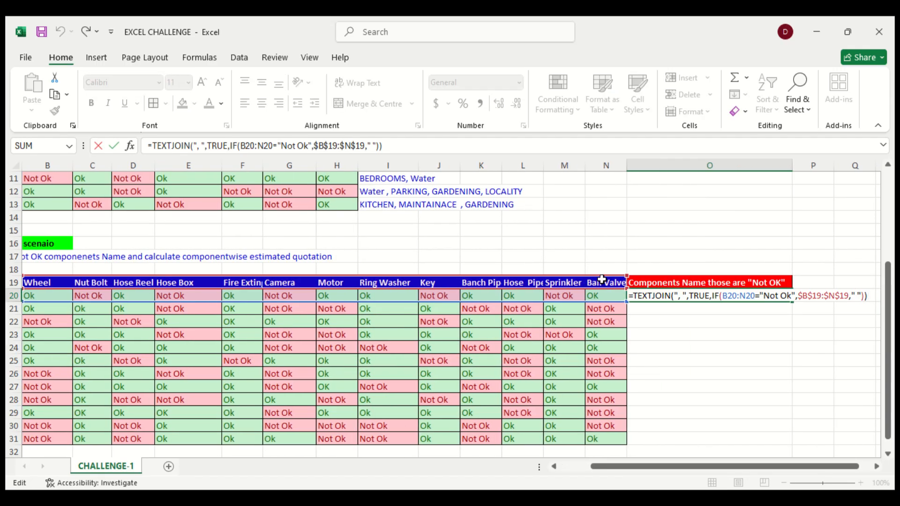
{"action": "scroll", "coordinate": [582, 336], "scroll_direction": "left", "scroll_amount": 1}
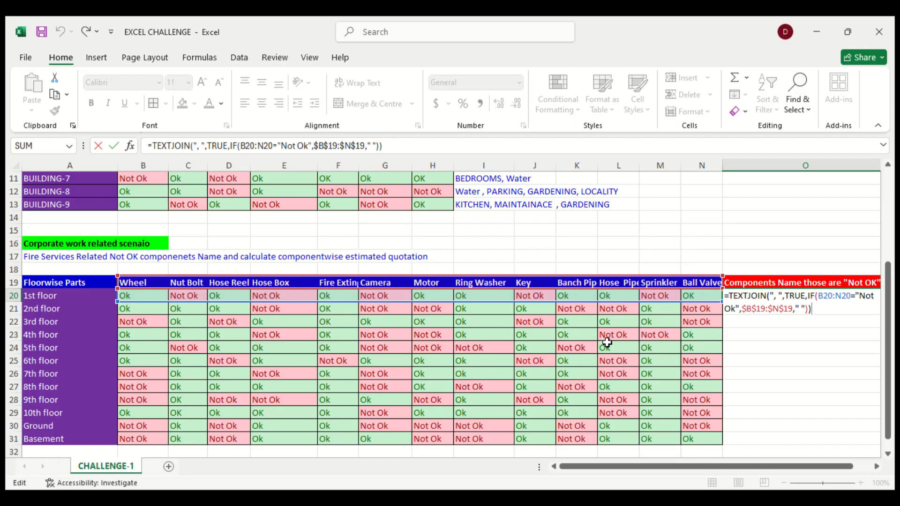
{"action": "scroll", "coordinate": [607, 343], "scroll_direction": "right", "scroll_amount": 3}
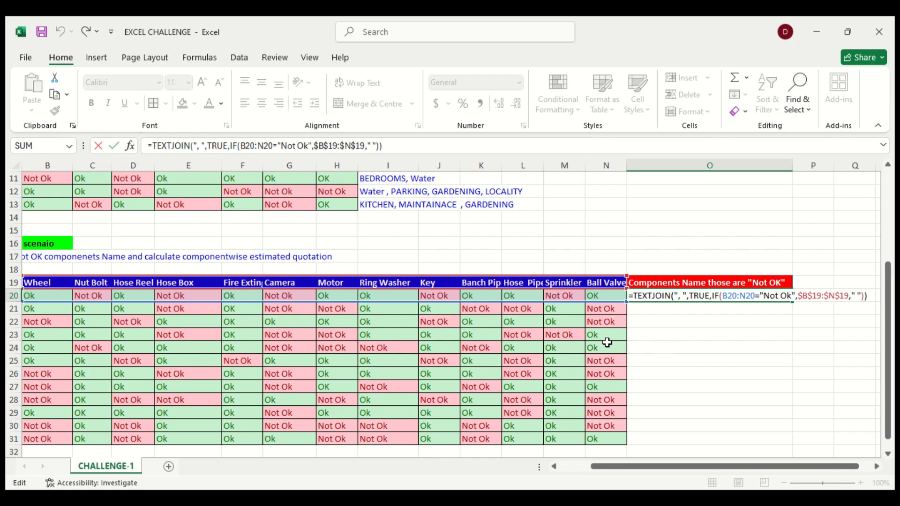
{"action": "key", "text": "Return"}
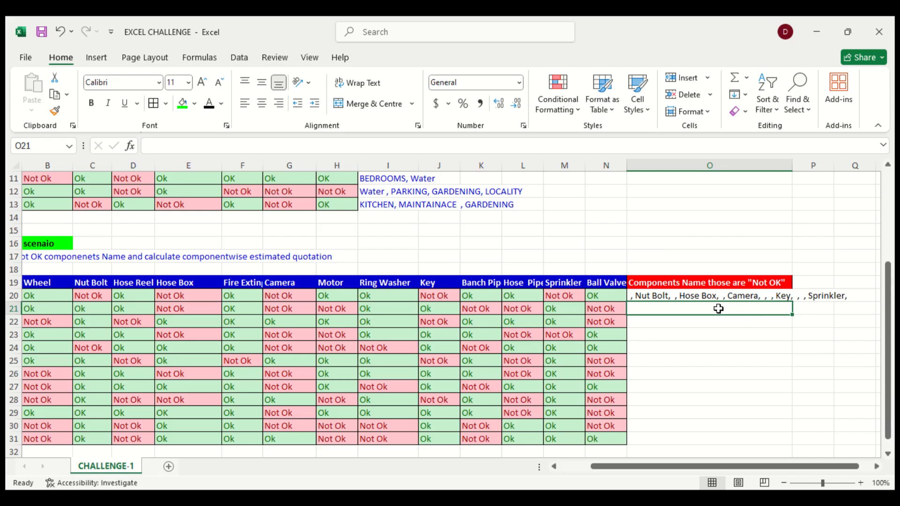
{"action": "left_click", "coordinate": [692, 298]}
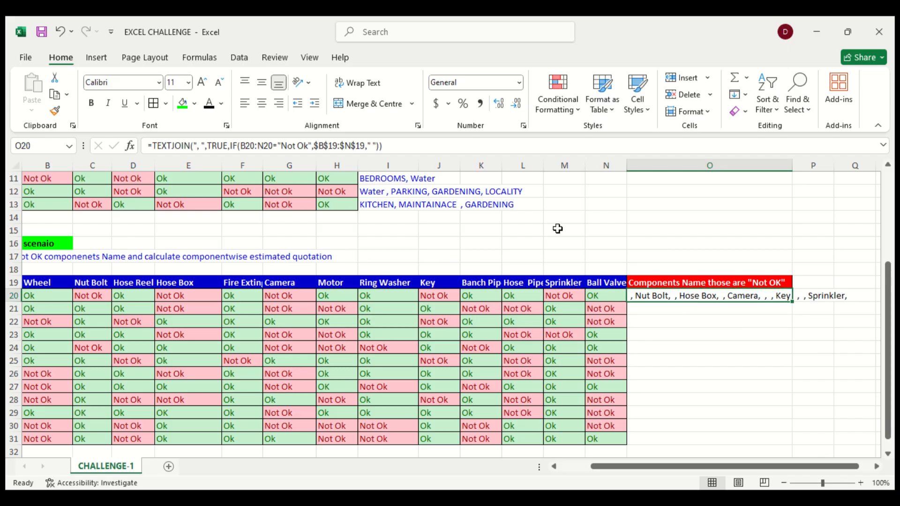
{"action": "left_click", "coordinate": [372, 145]}
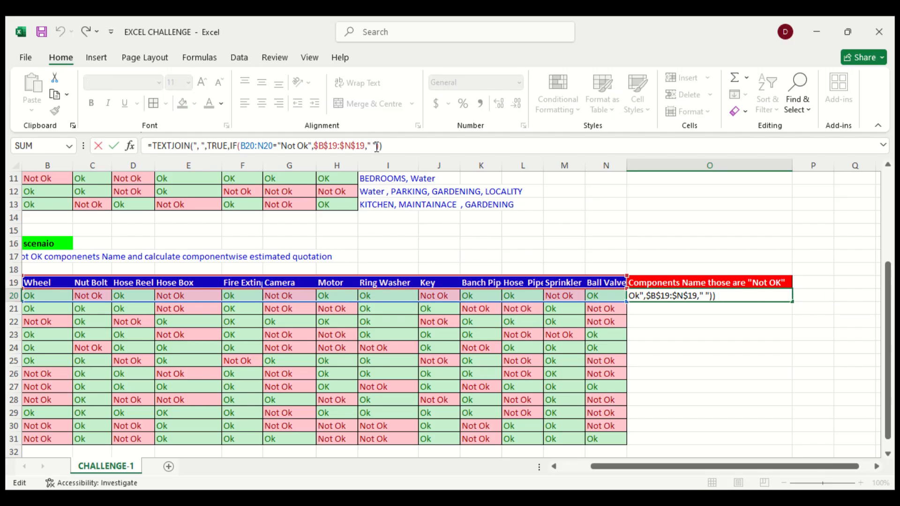
{"action": "key", "text": "BackSpace"}
{"action": "key", "text": "ctrl+shift+Return"}
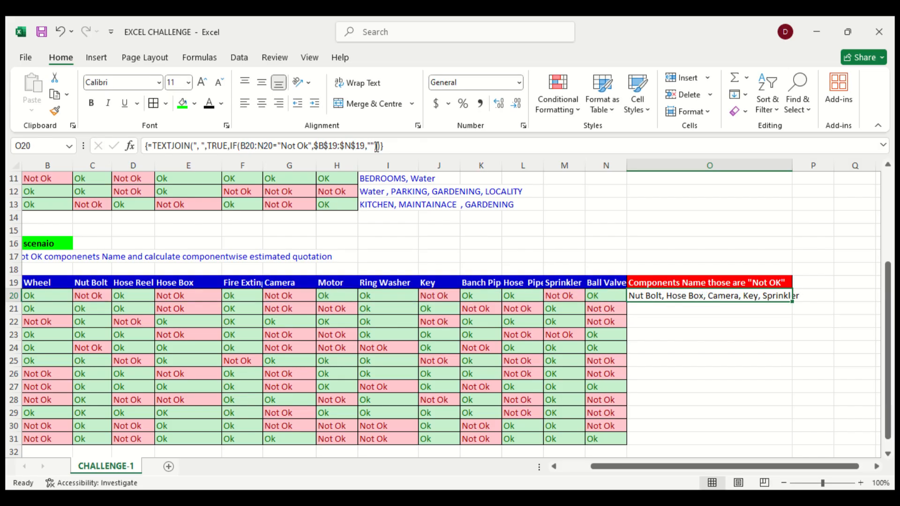
- Try to copy the O20 array formula and paste it over O20:O31
{"action": "key", "text": "Up"}
{"action": "key", "text": "Down"}
{"action": "key", "text": "ctrl+c"}
{"action": "key", "text": "shift+Down"}
{"action": "key", "text": "shift+Down"}
{"action": "key", "text": "shift+Down"}
{"action": "key", "text": "shift+Down"}
{"action": "key", "text": "shift+Down"}
{"action": "key", "text": "shift+Down"}
{"action": "key", "text": "shift+Down"}
{"action": "key", "text": "shift+Down"}
{"action": "key", "text": "shift+Down"}
{"action": "key", "text": "shift+Down"}
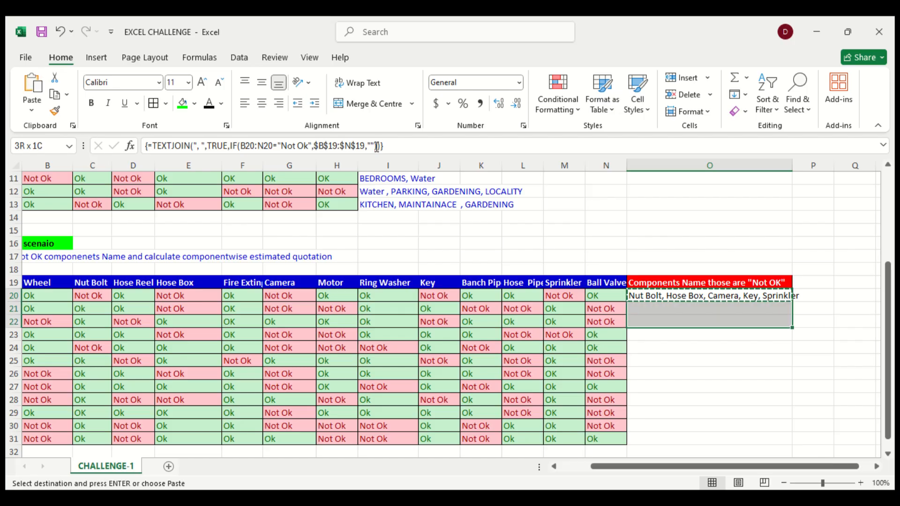
{"action": "key", "text": "shift+Down"}
{"action": "key", "text": "ctrl+v"}
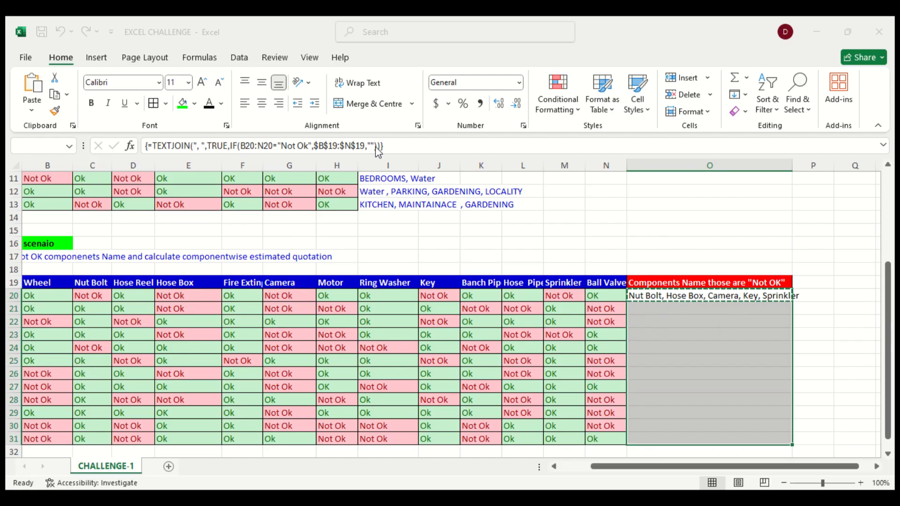
{"action": "key", "text": "Return"}
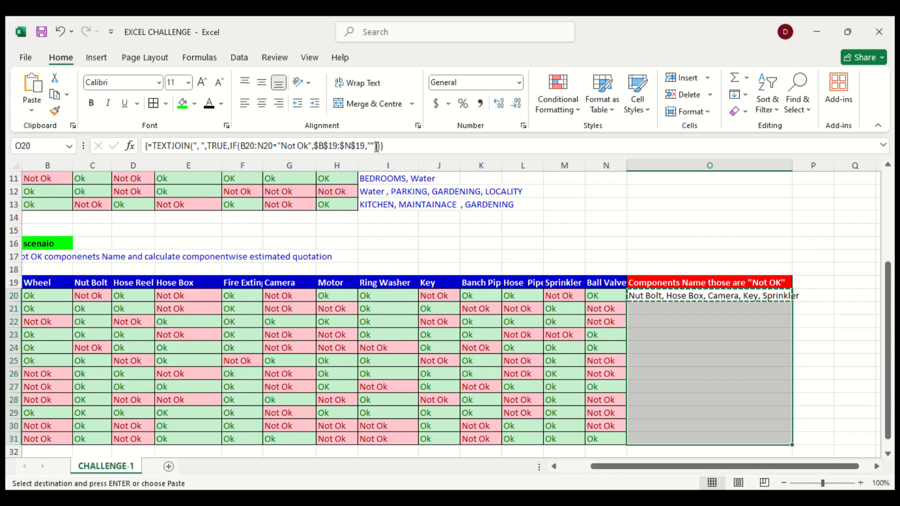
{"action": "key", "text": "ctrl+v"}
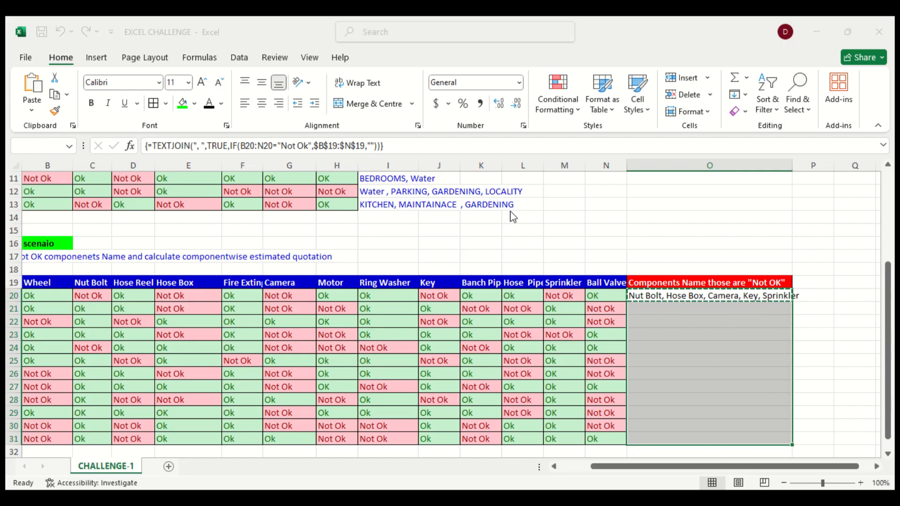
{"action": "key", "text": "Return"}
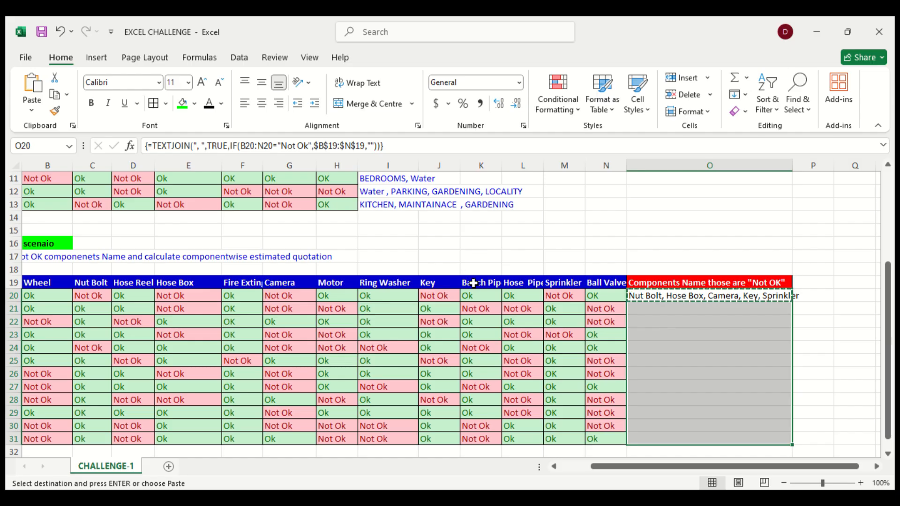
{"action": "left_click", "coordinate": [706, 299]}
{"action": "key", "text": "Escape"}
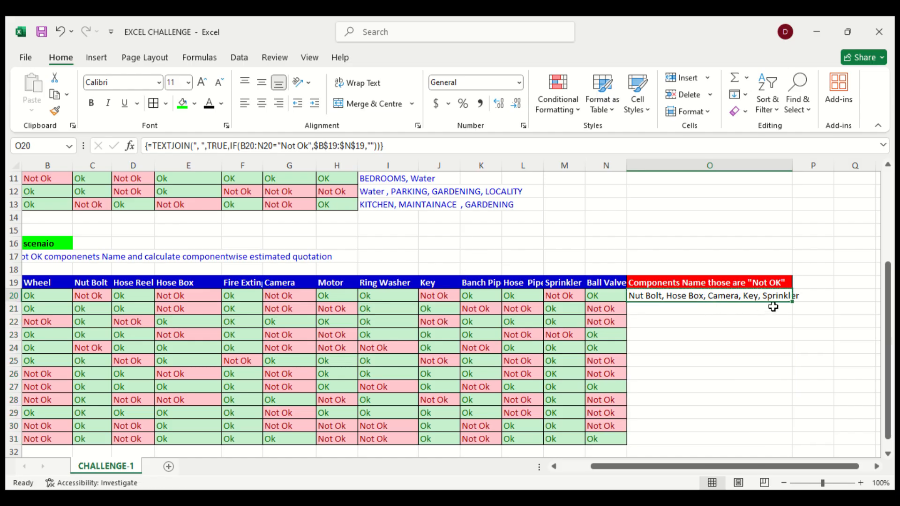
- Fill the O20 array formula down through O31 and check the listed components against the floor rows
{"action": "left_click_drag", "start_coordinate": [792, 303], "coordinate": [784, 448]}
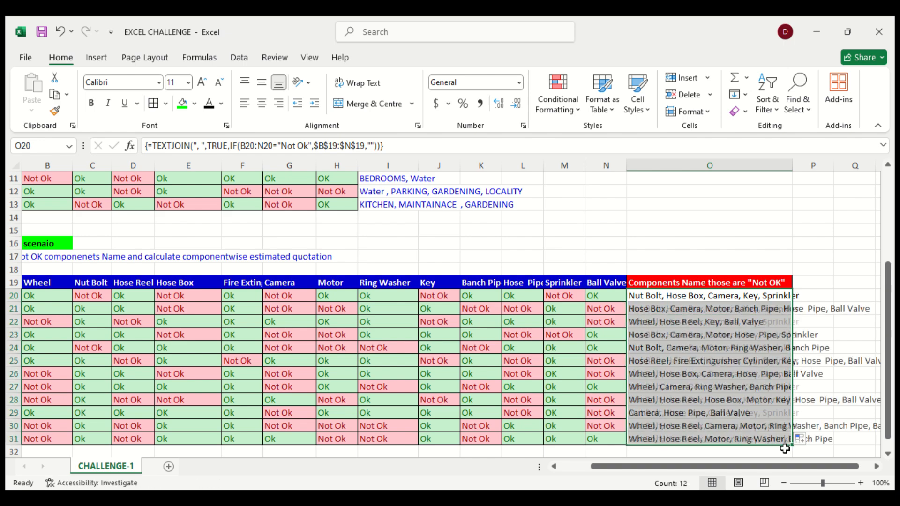
{"action": "left_click", "coordinate": [707, 400]}
{"action": "left_click", "coordinate": [696, 324]}
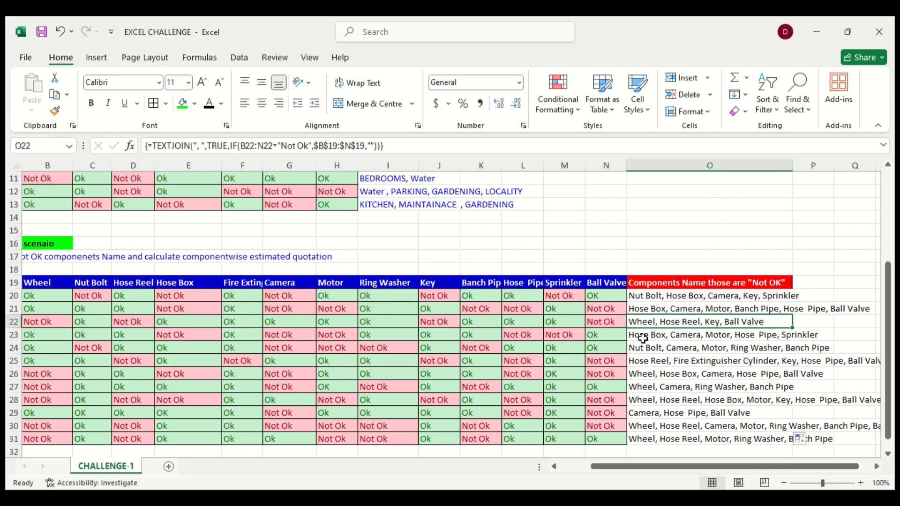
{"action": "scroll", "coordinate": [492, 345], "scroll_direction": "left", "scroll_amount": 2}
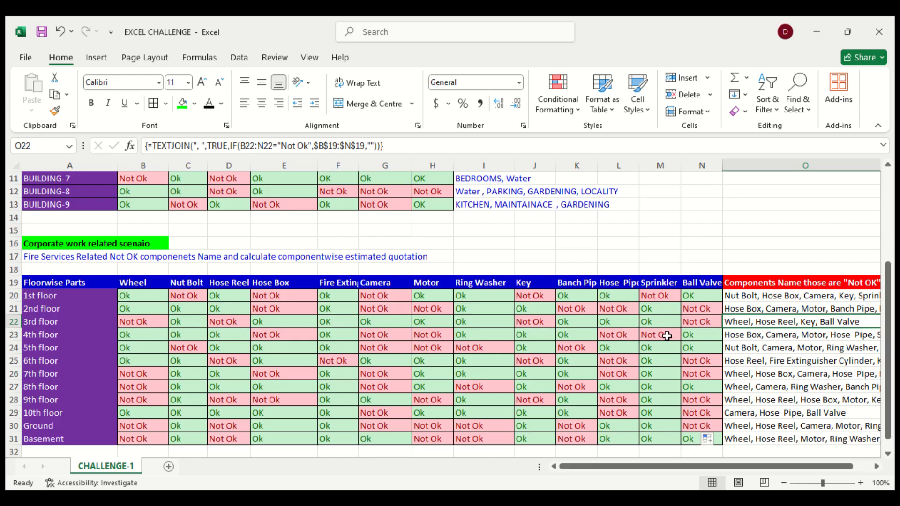
{"action": "left_click", "coordinate": [779, 295]}
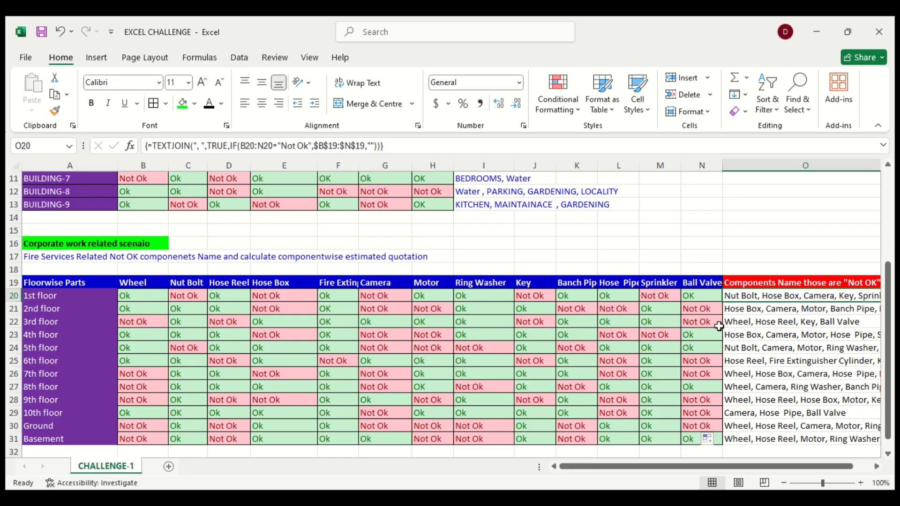
{"action": "scroll", "coordinate": [720, 328], "scroll_direction": "right", "scroll_amount": 3}
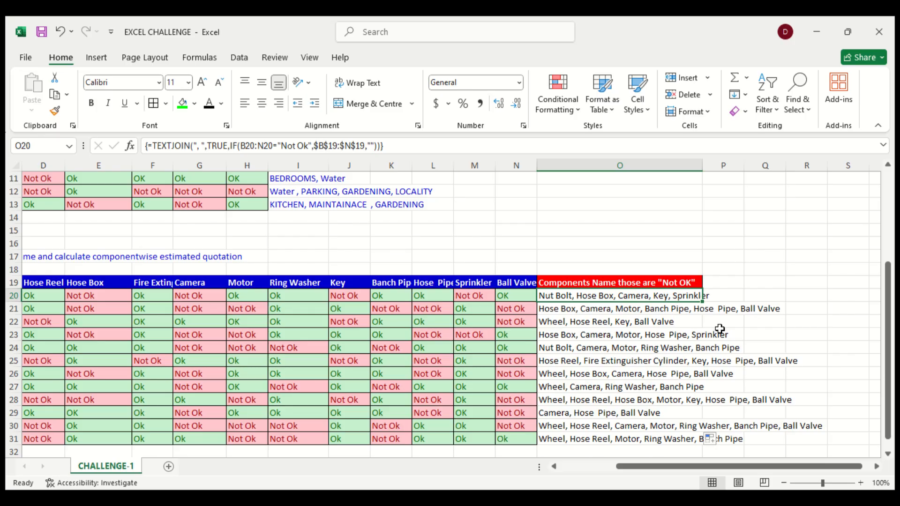
{"action": "scroll", "coordinate": [657, 332], "scroll_direction": "left", "scroll_amount": 3}
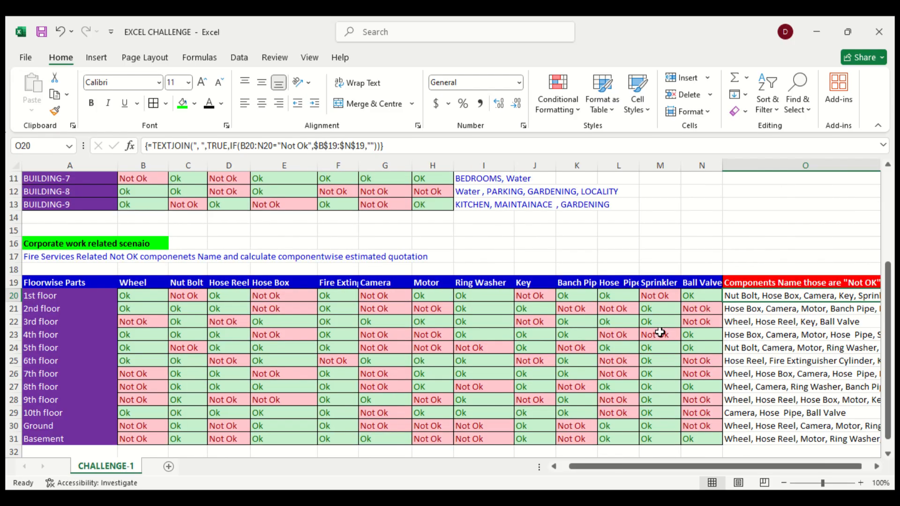